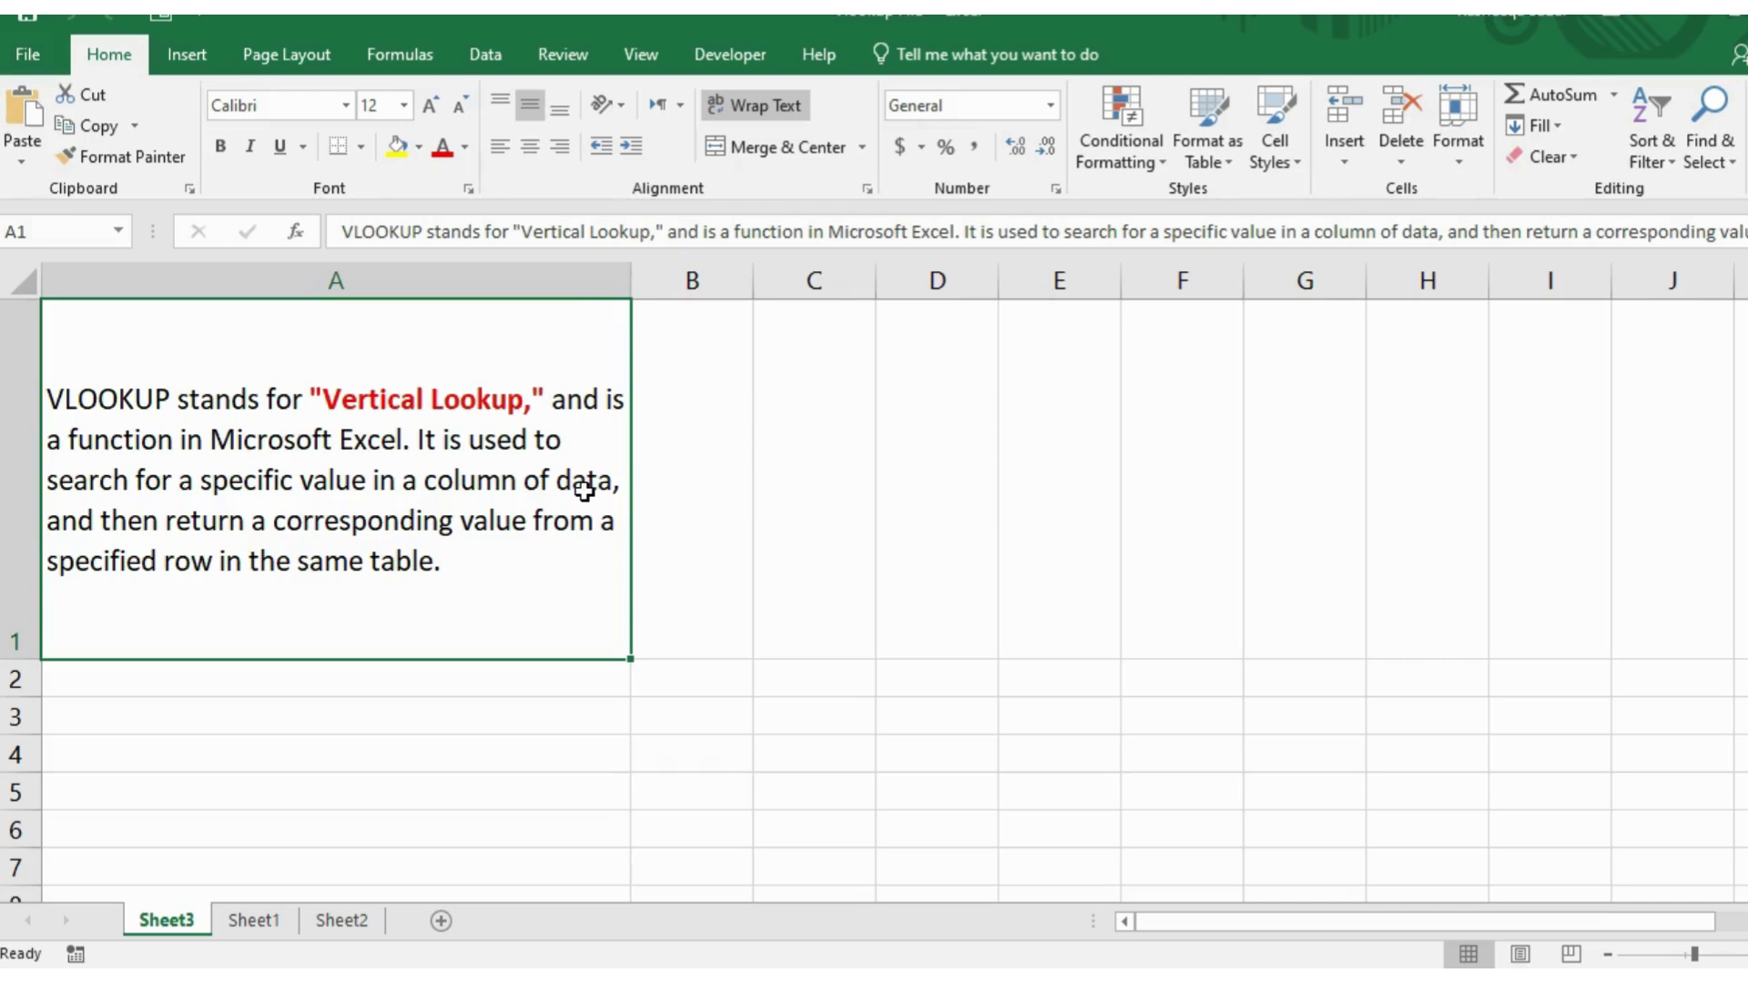
Step: Switch to Sheet1 and select a first-name cell in the ID and salary employee table
click(270, 921)
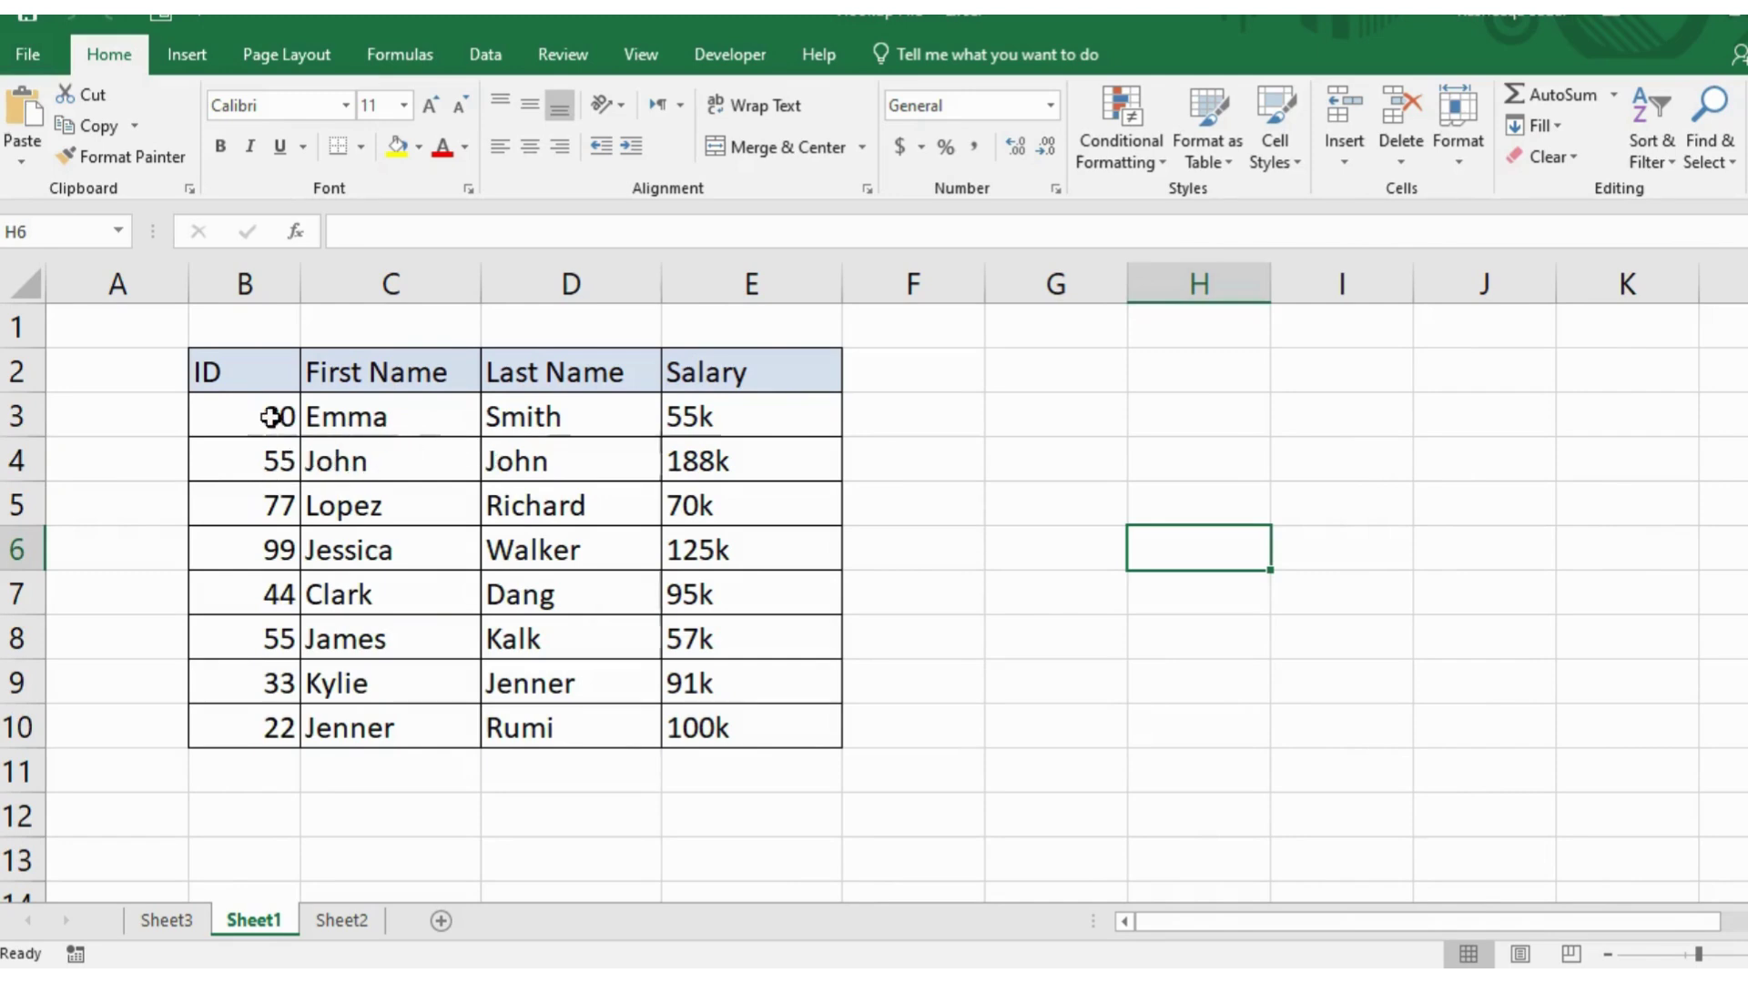
click(438, 674)
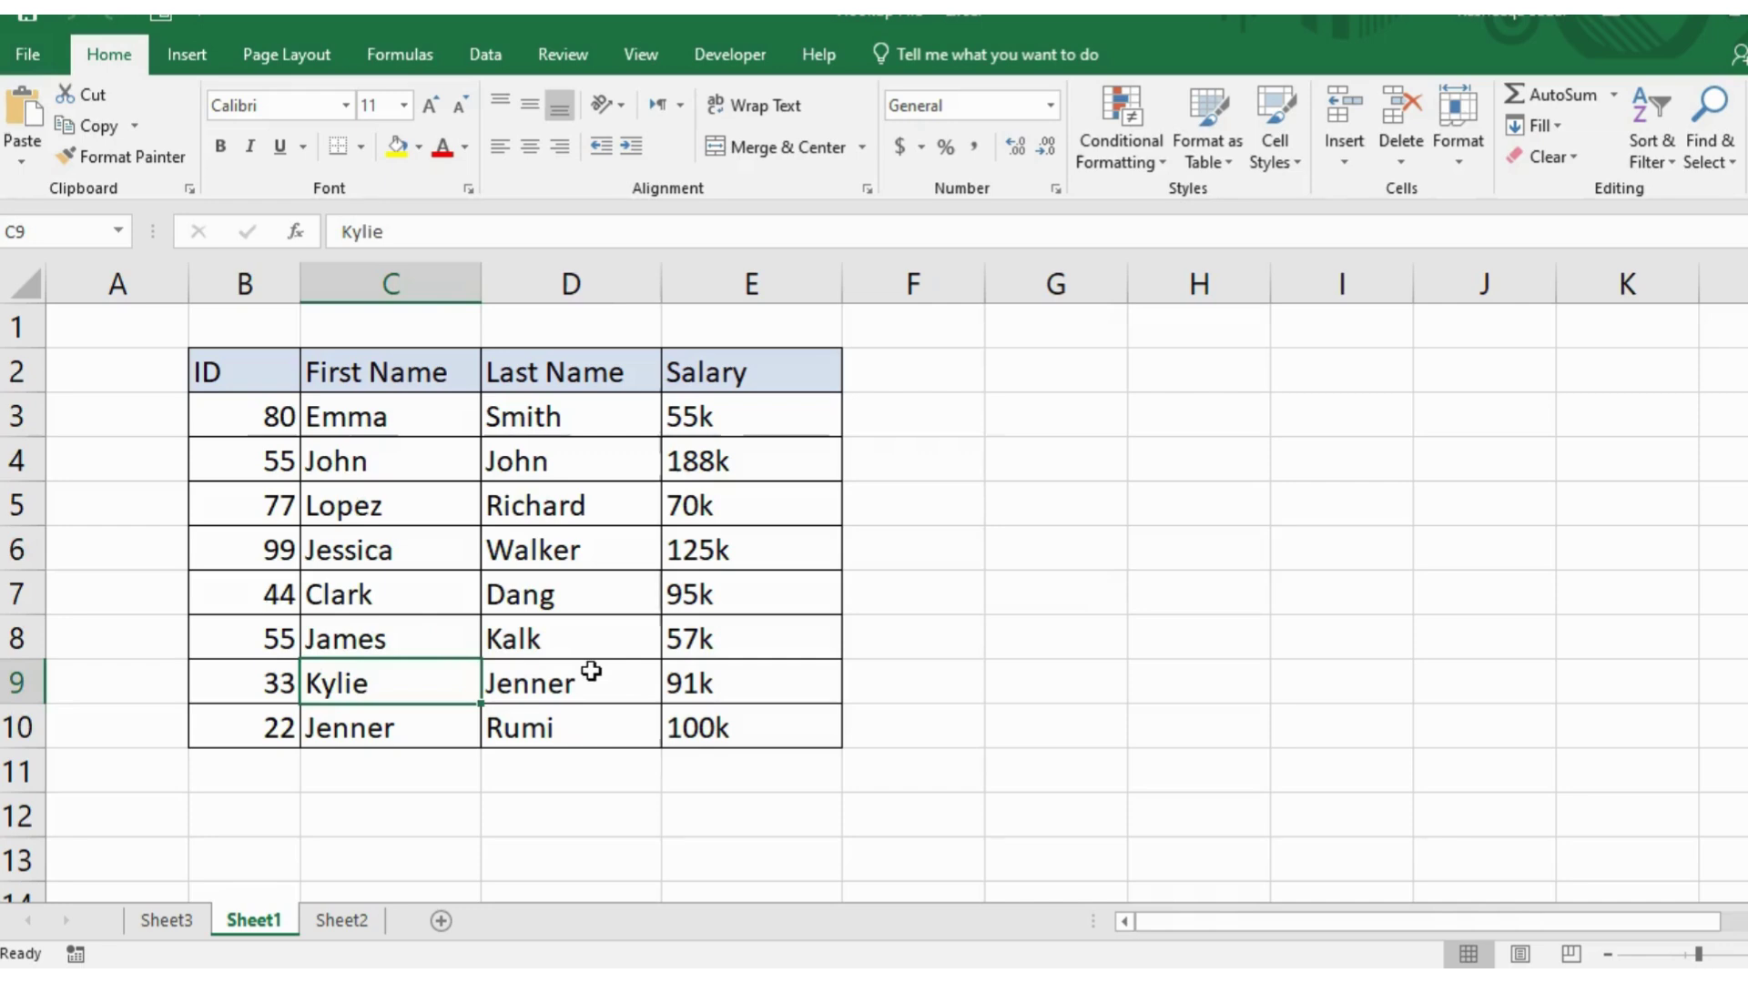
Step: Begin =VLOOKUP( in G4 with B7 (ID 44) as lookup value and B2:E10 as table array
click(1027, 458)
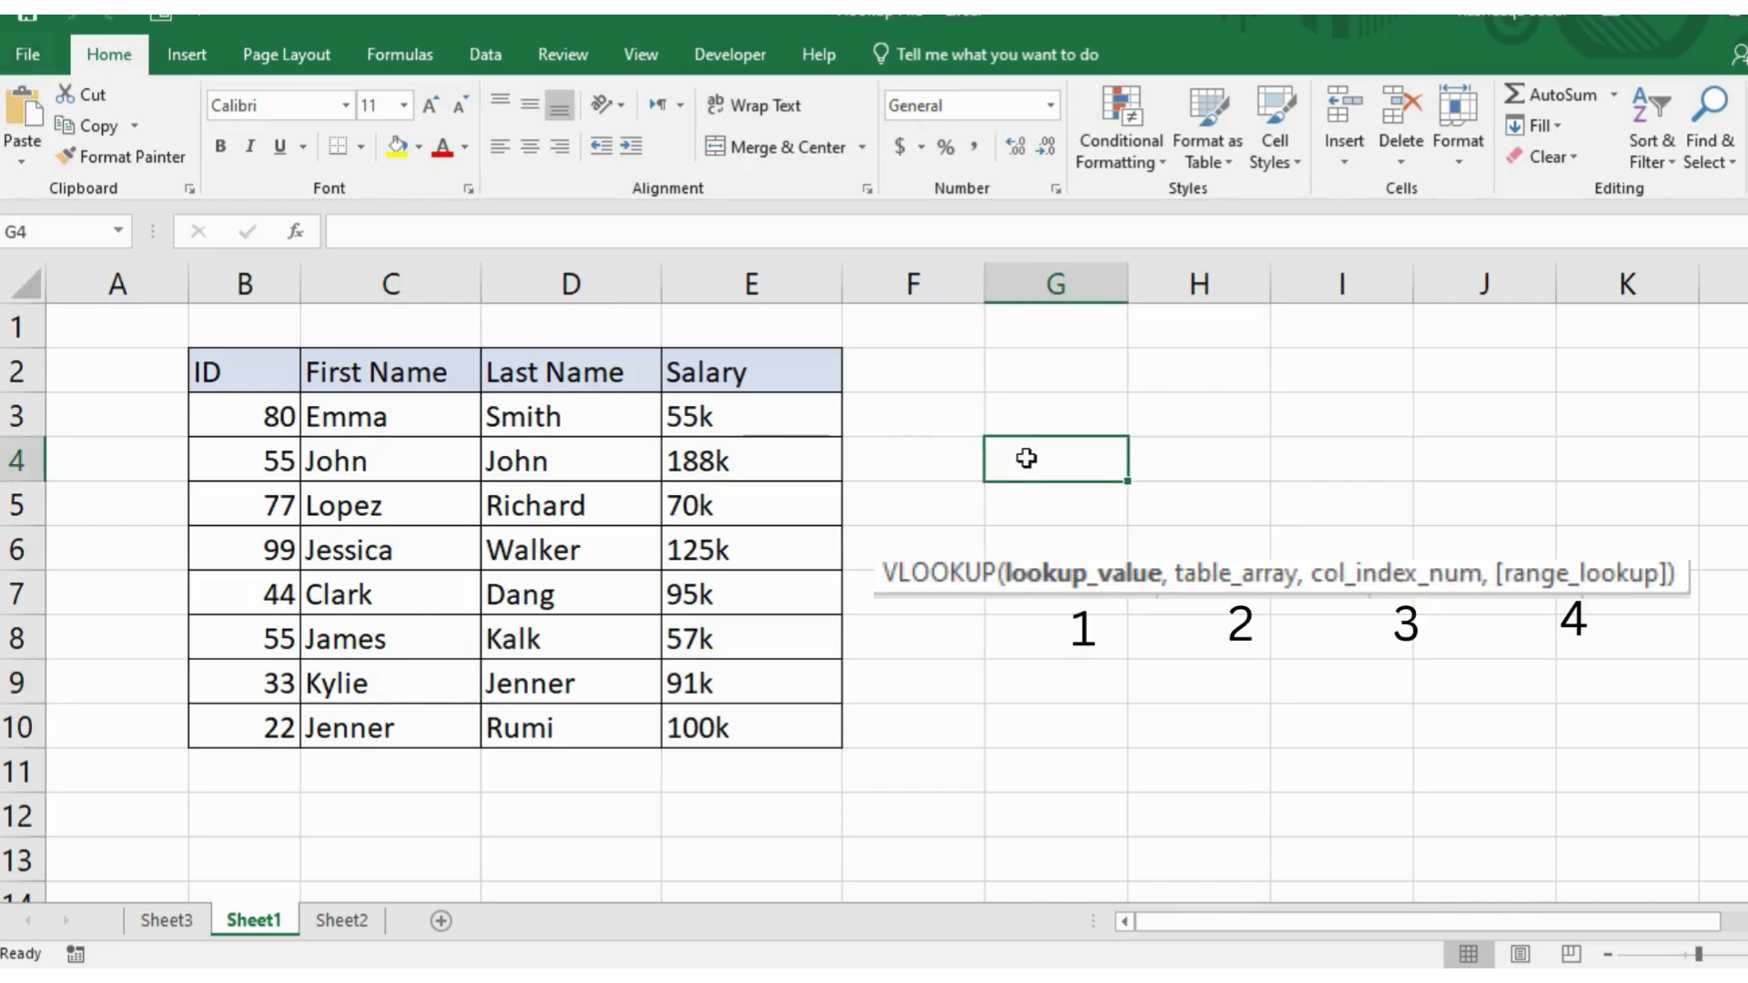
text(=vlookup()
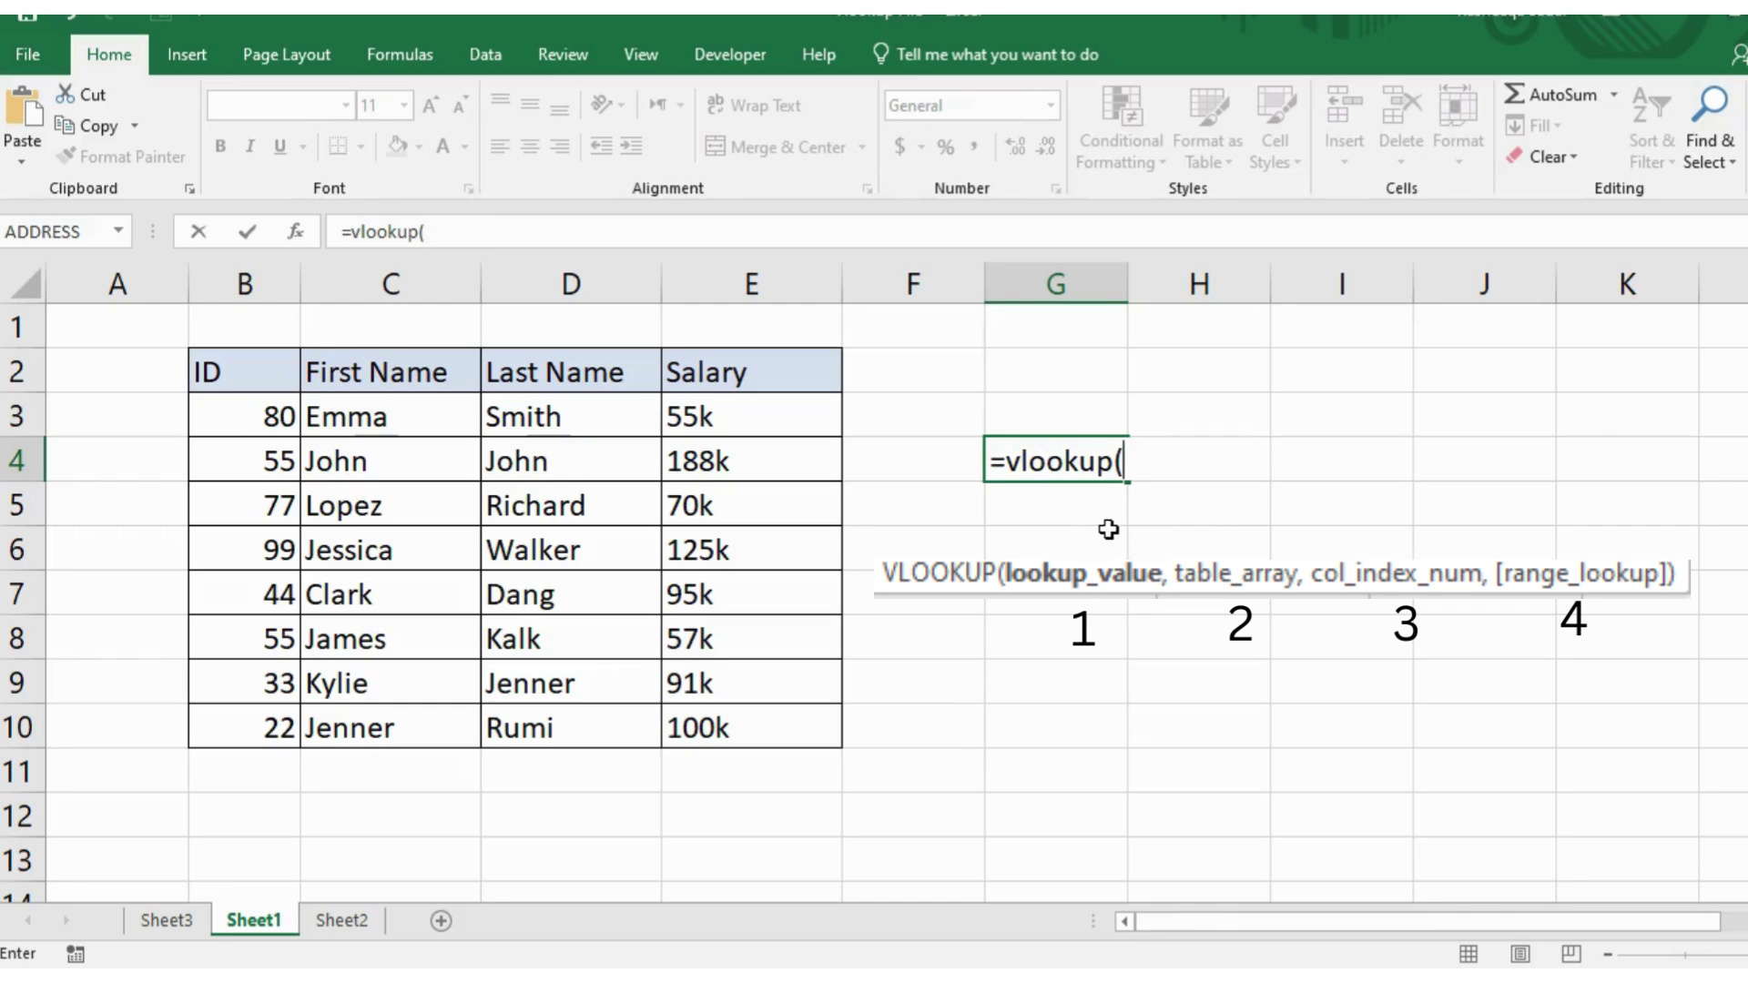
click(249, 598)
text(,)
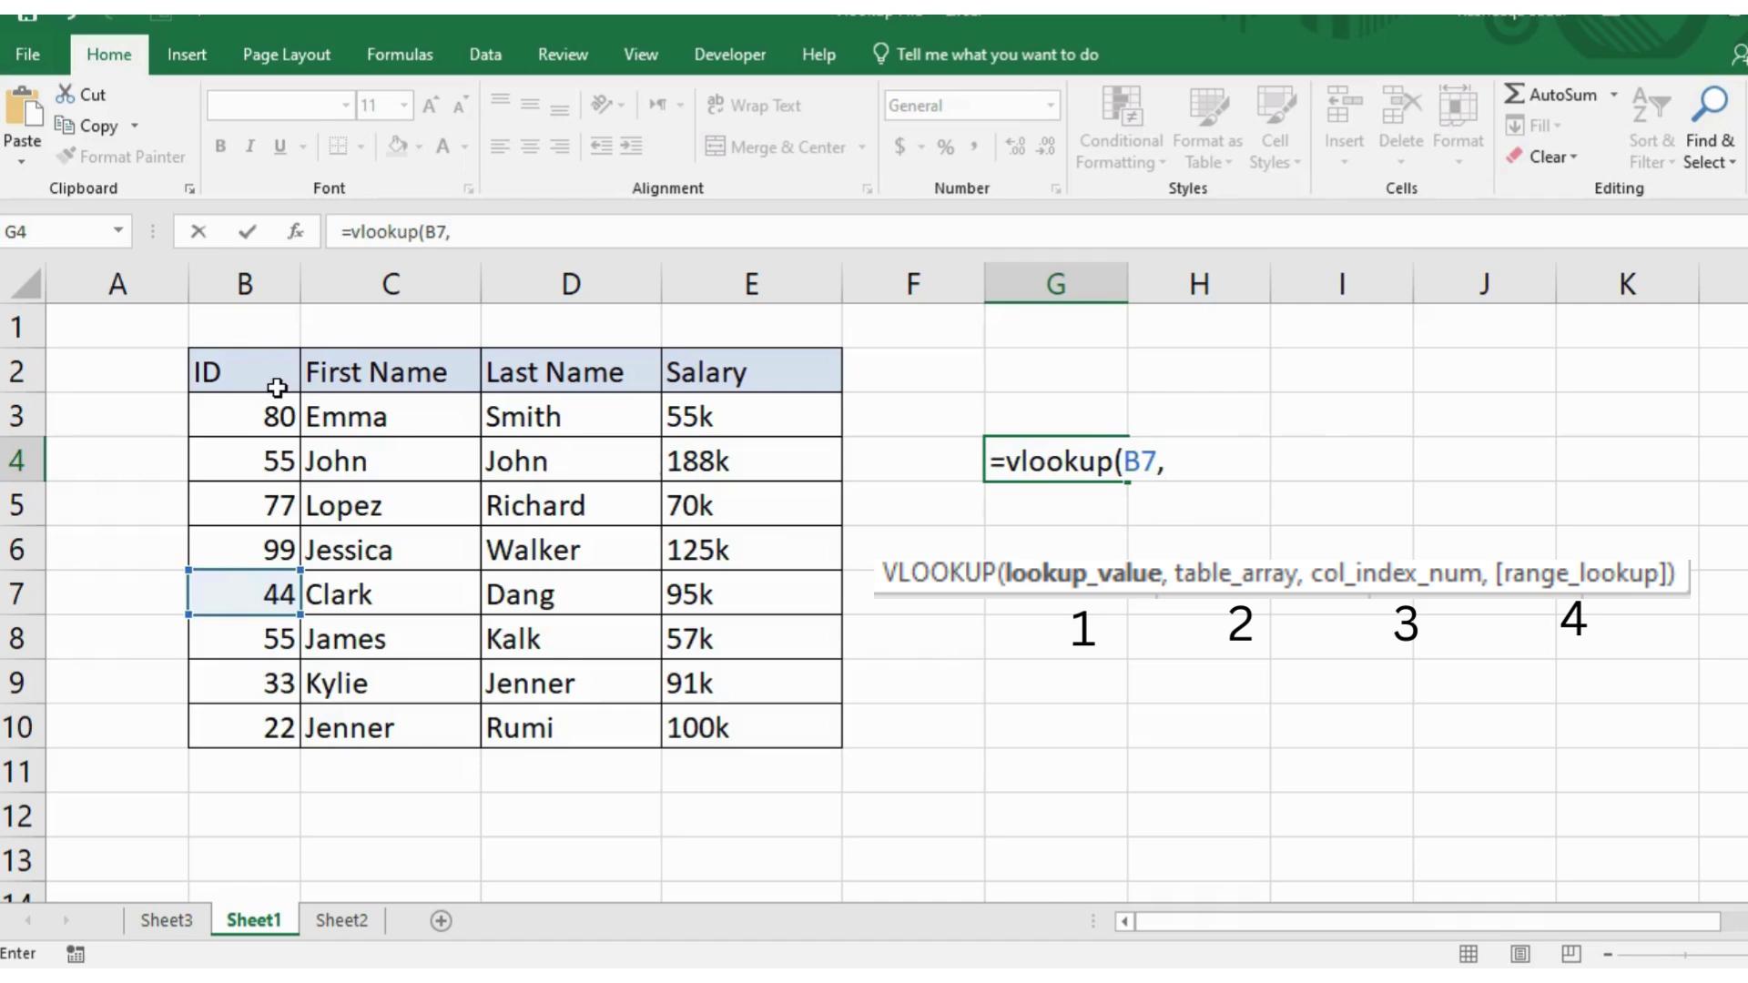
drag(277, 388, 715, 727)
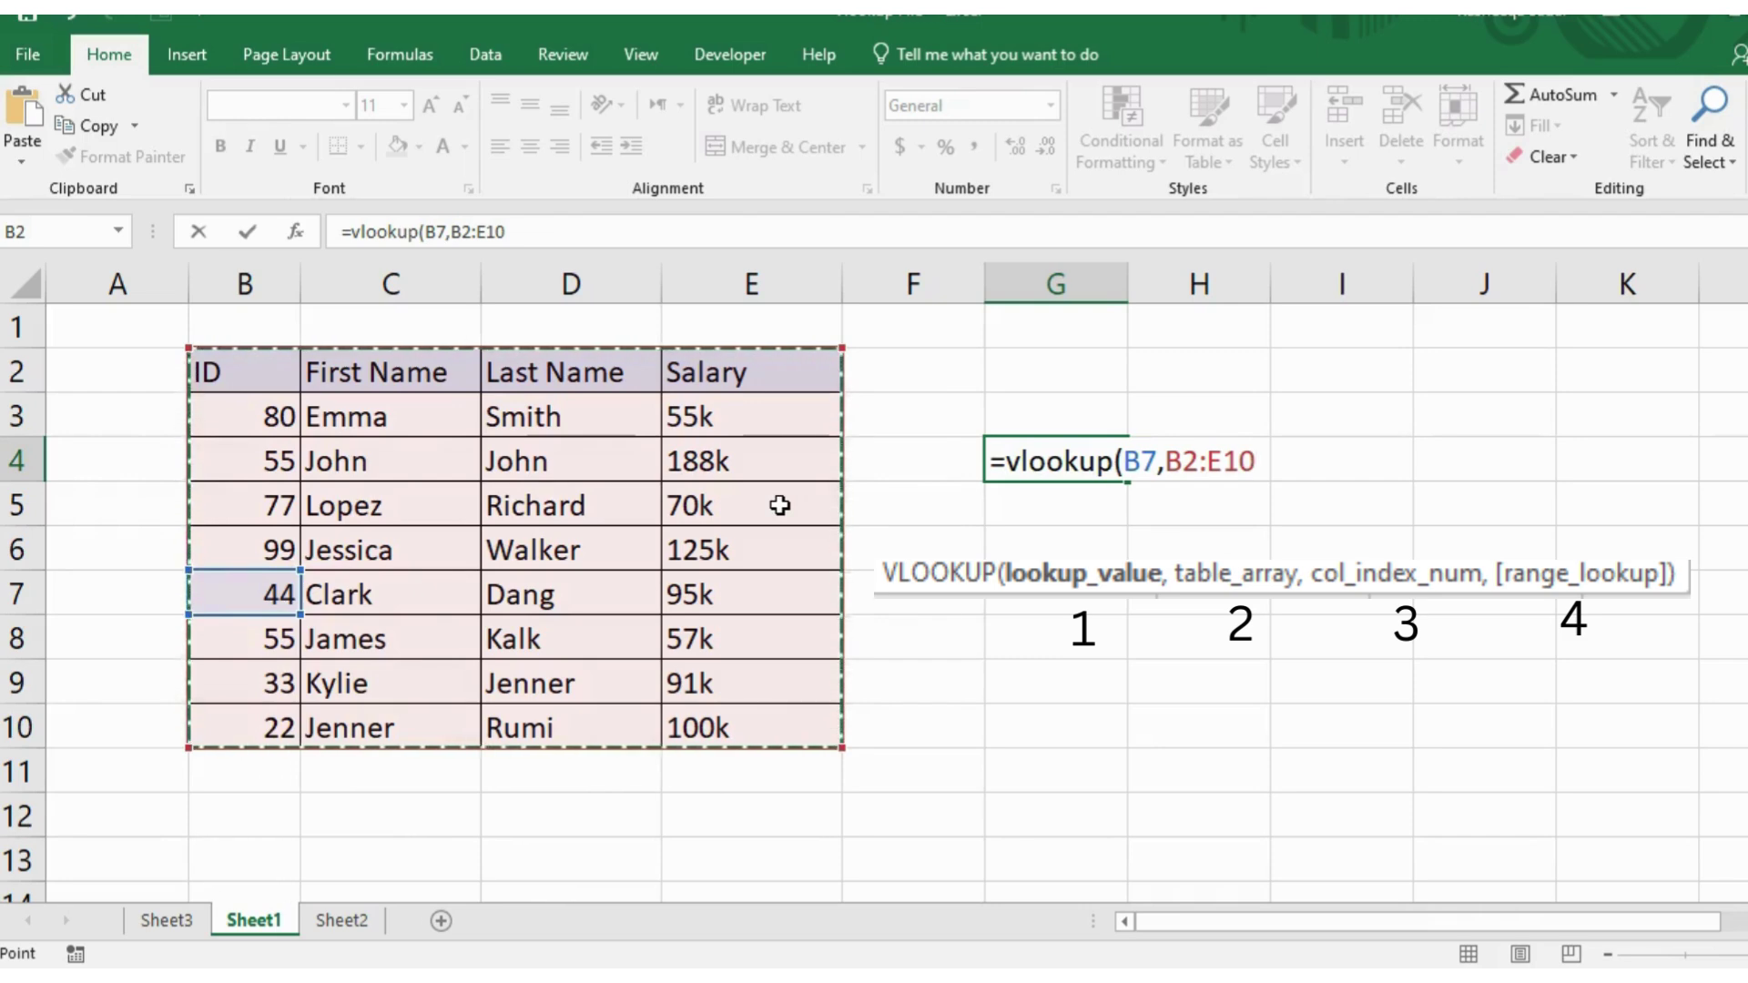
Step: Add column index 2 to the G4 VLOOKUP and bring up the TRUE/FALSE match choices
text(,)
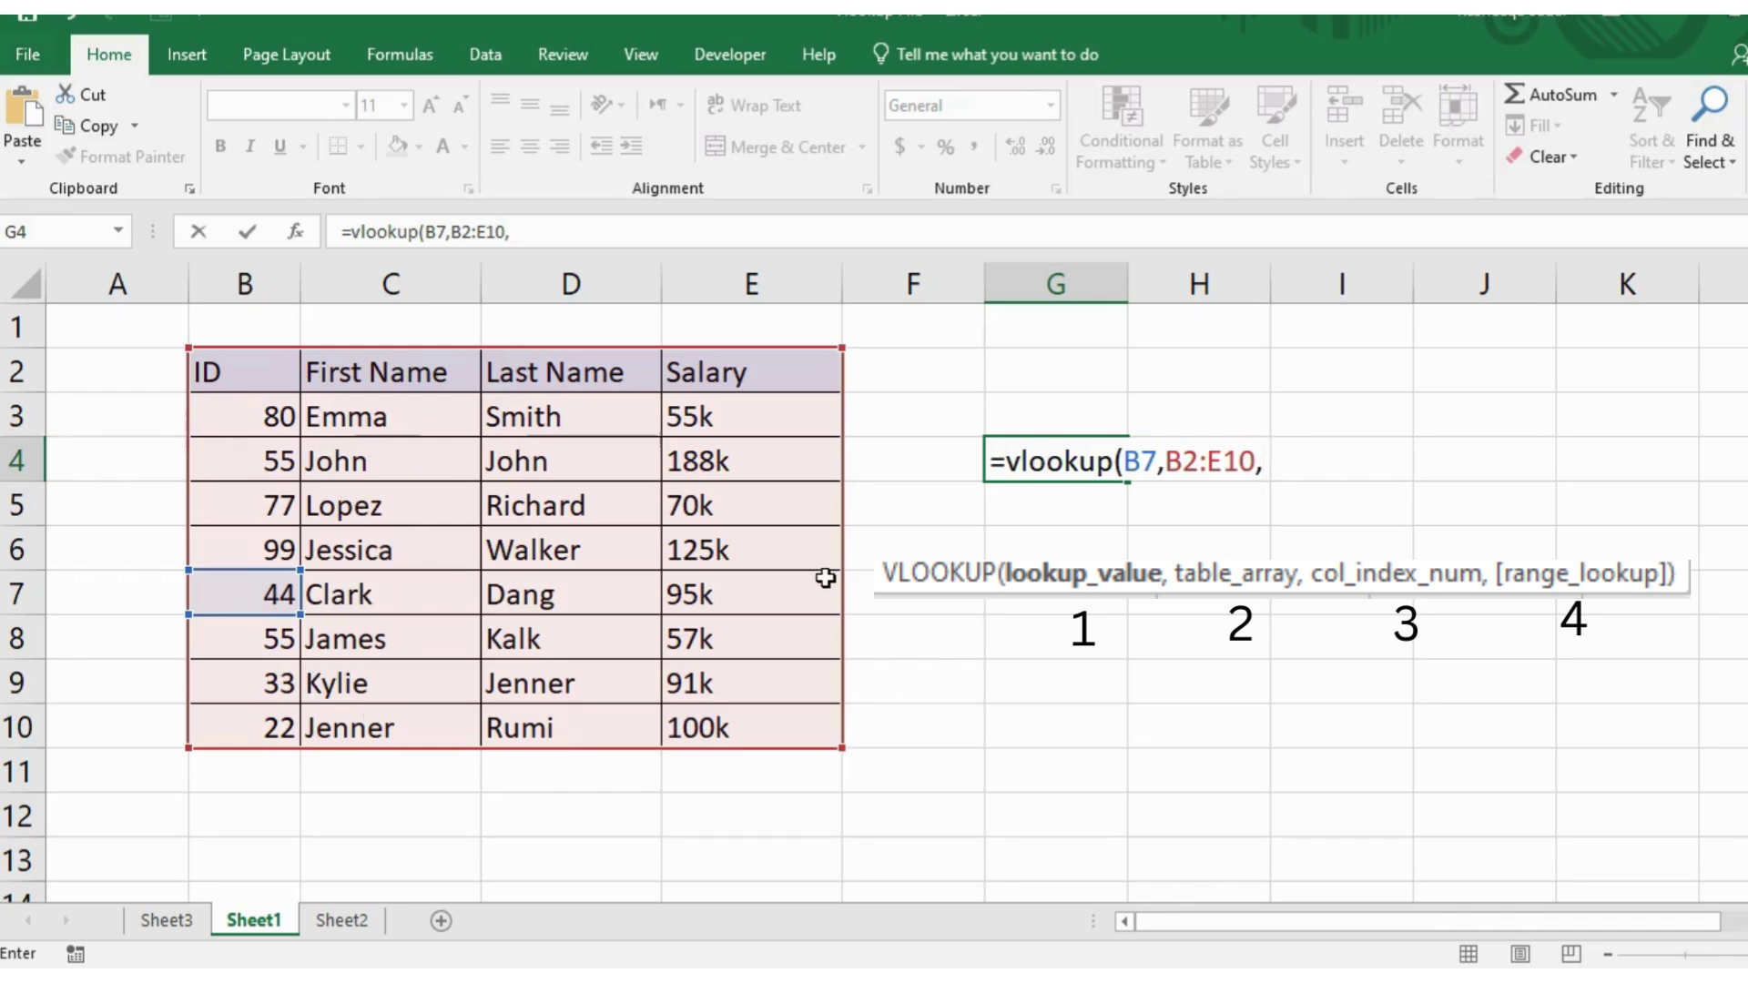
text(2,)
key(Down)
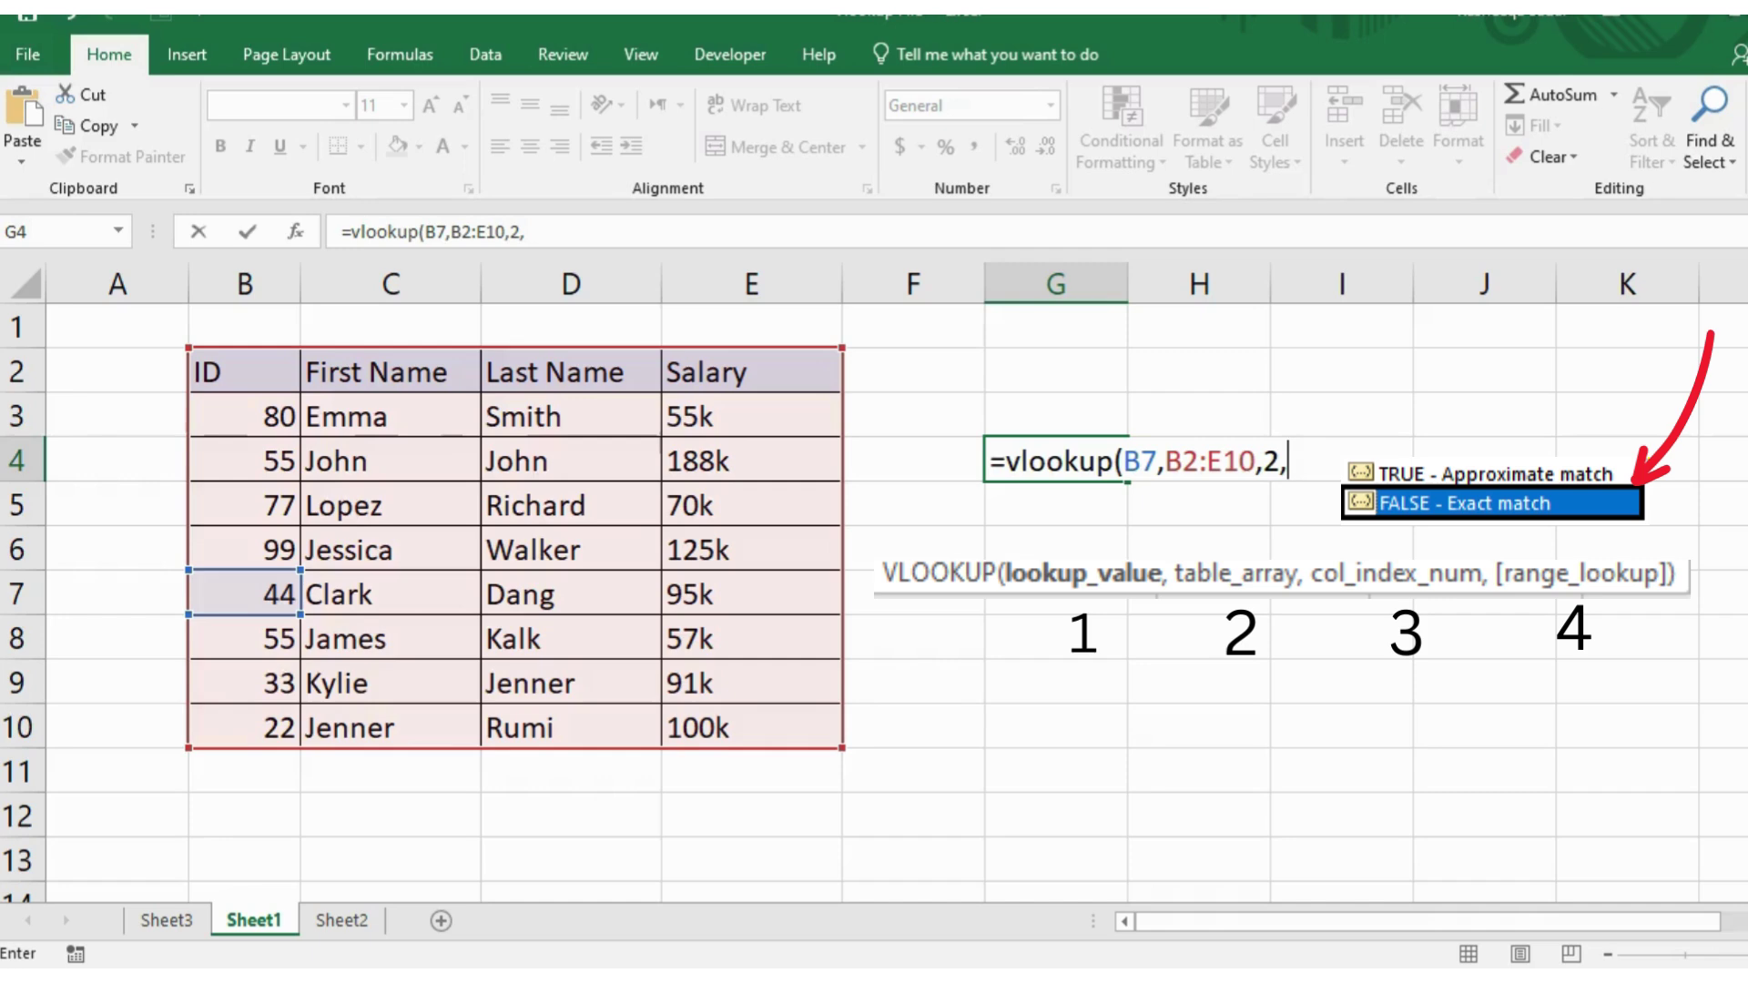
Step: Close the G4 formula with FALSE for exact match, then check it returns ID 44's first name
key(Escape)
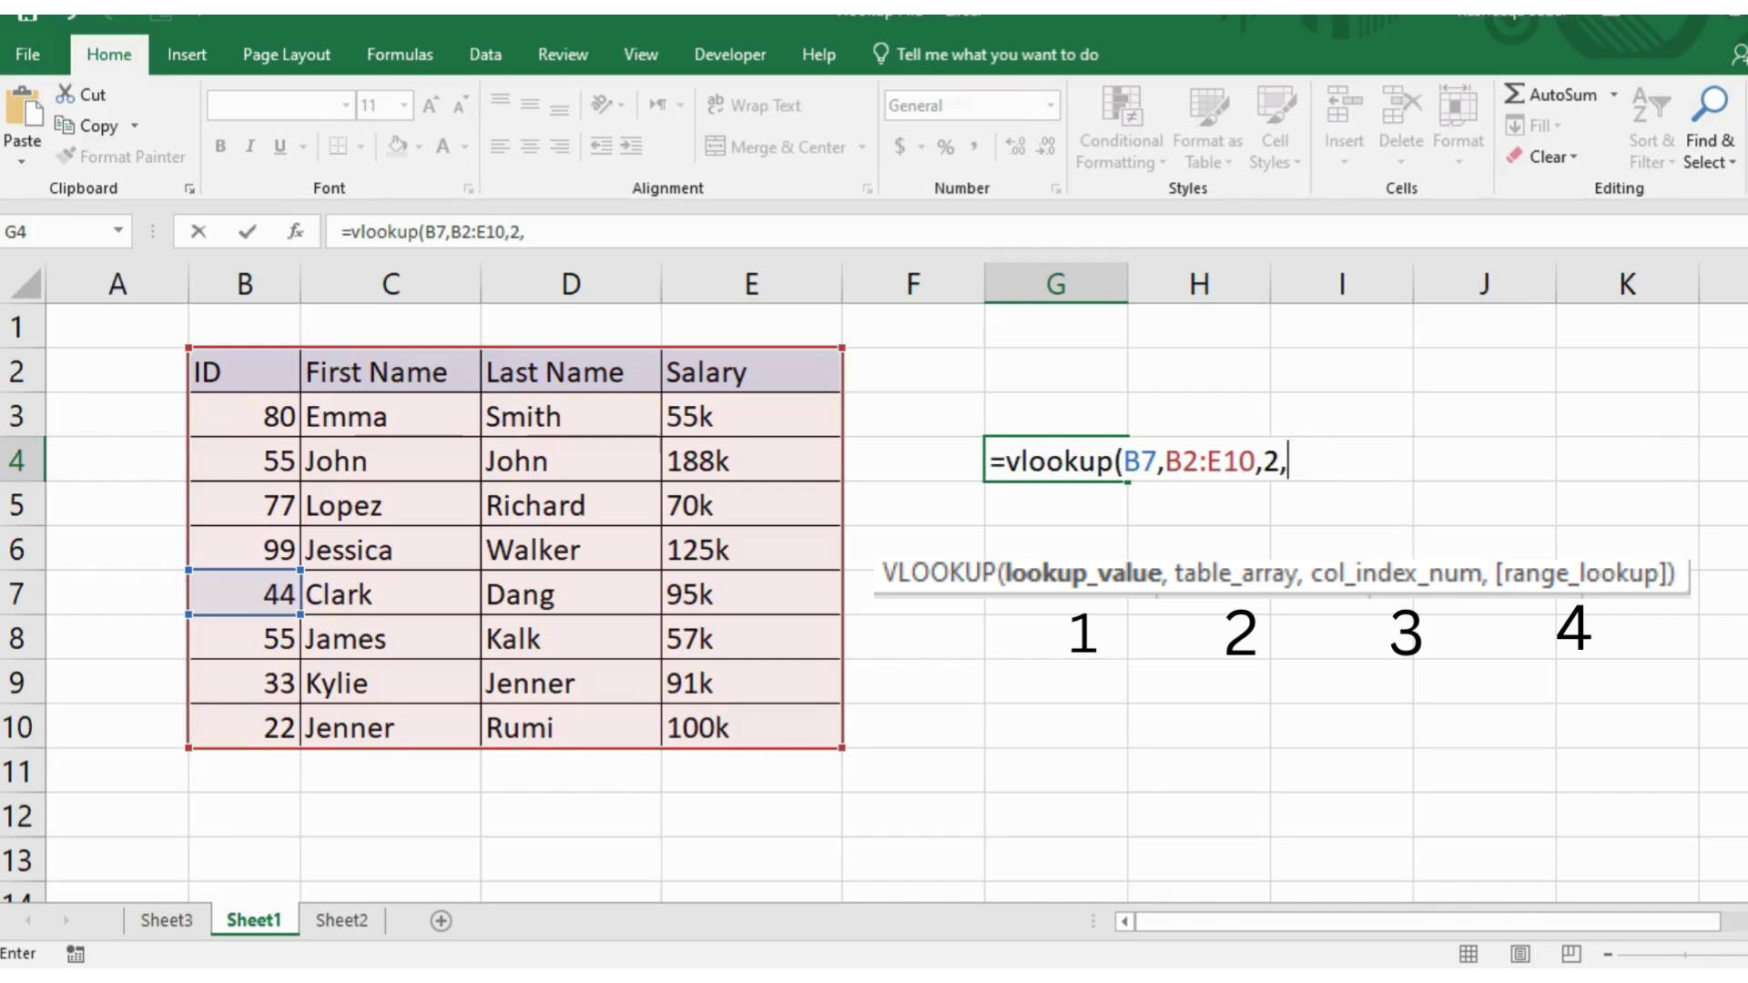
text(false)
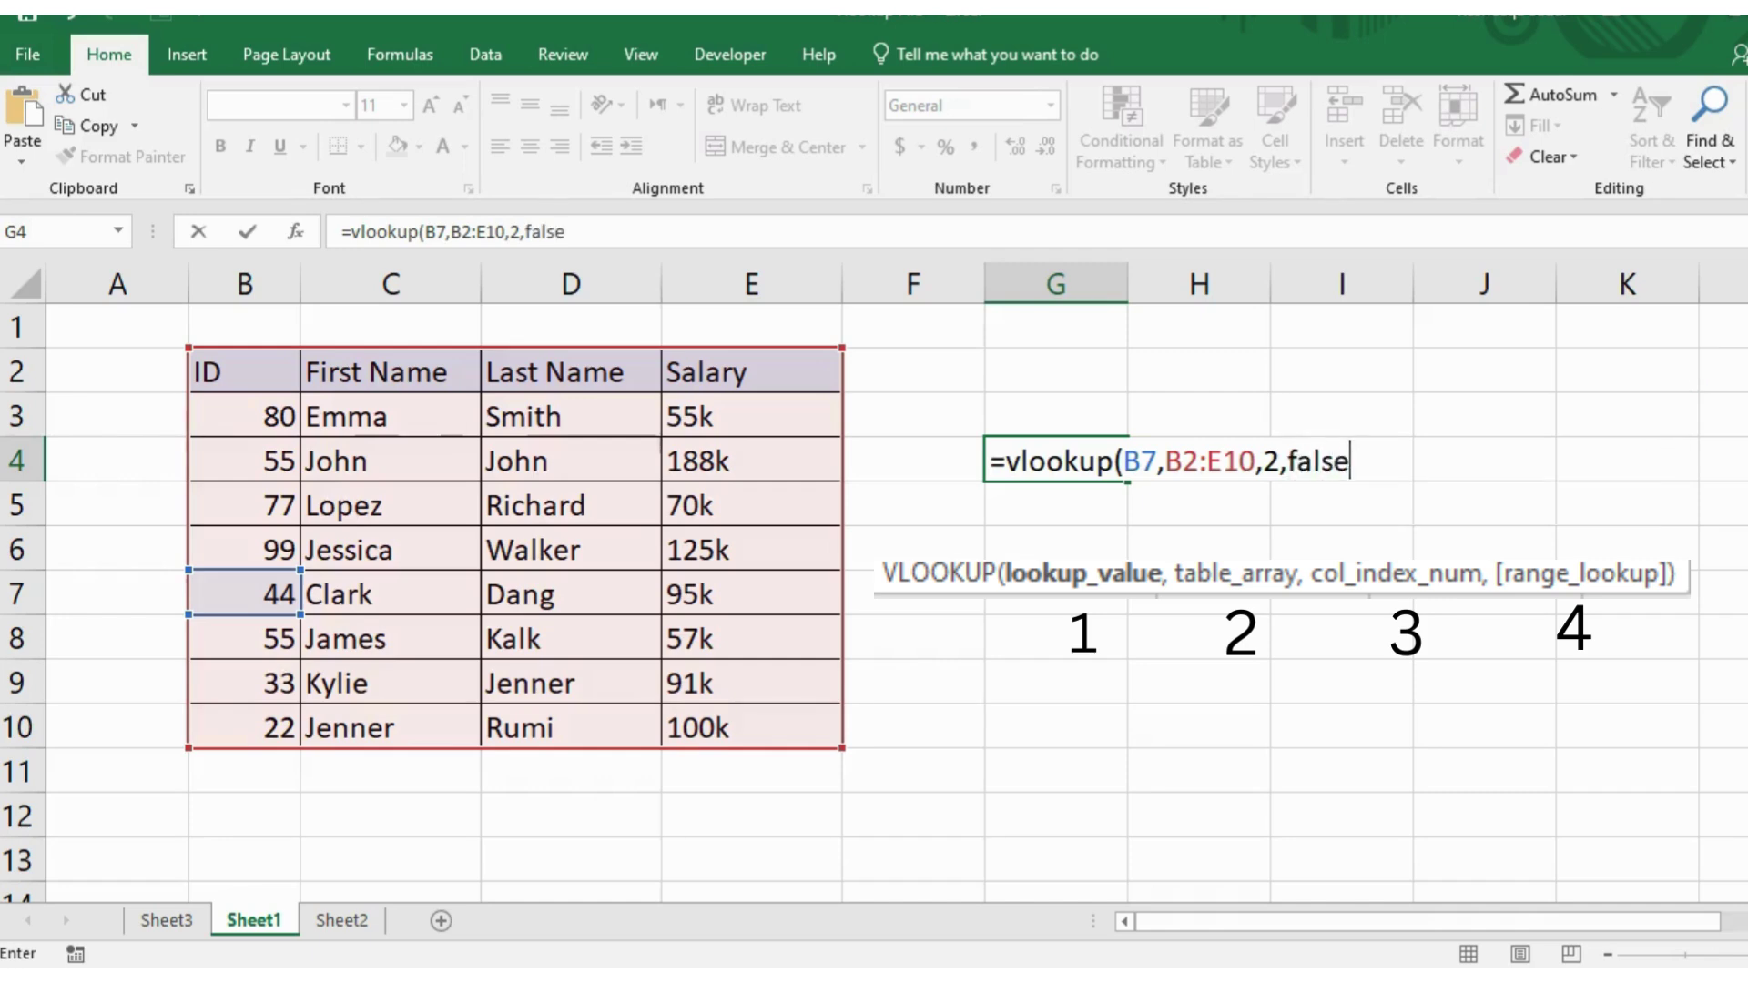
text())
key(Return)
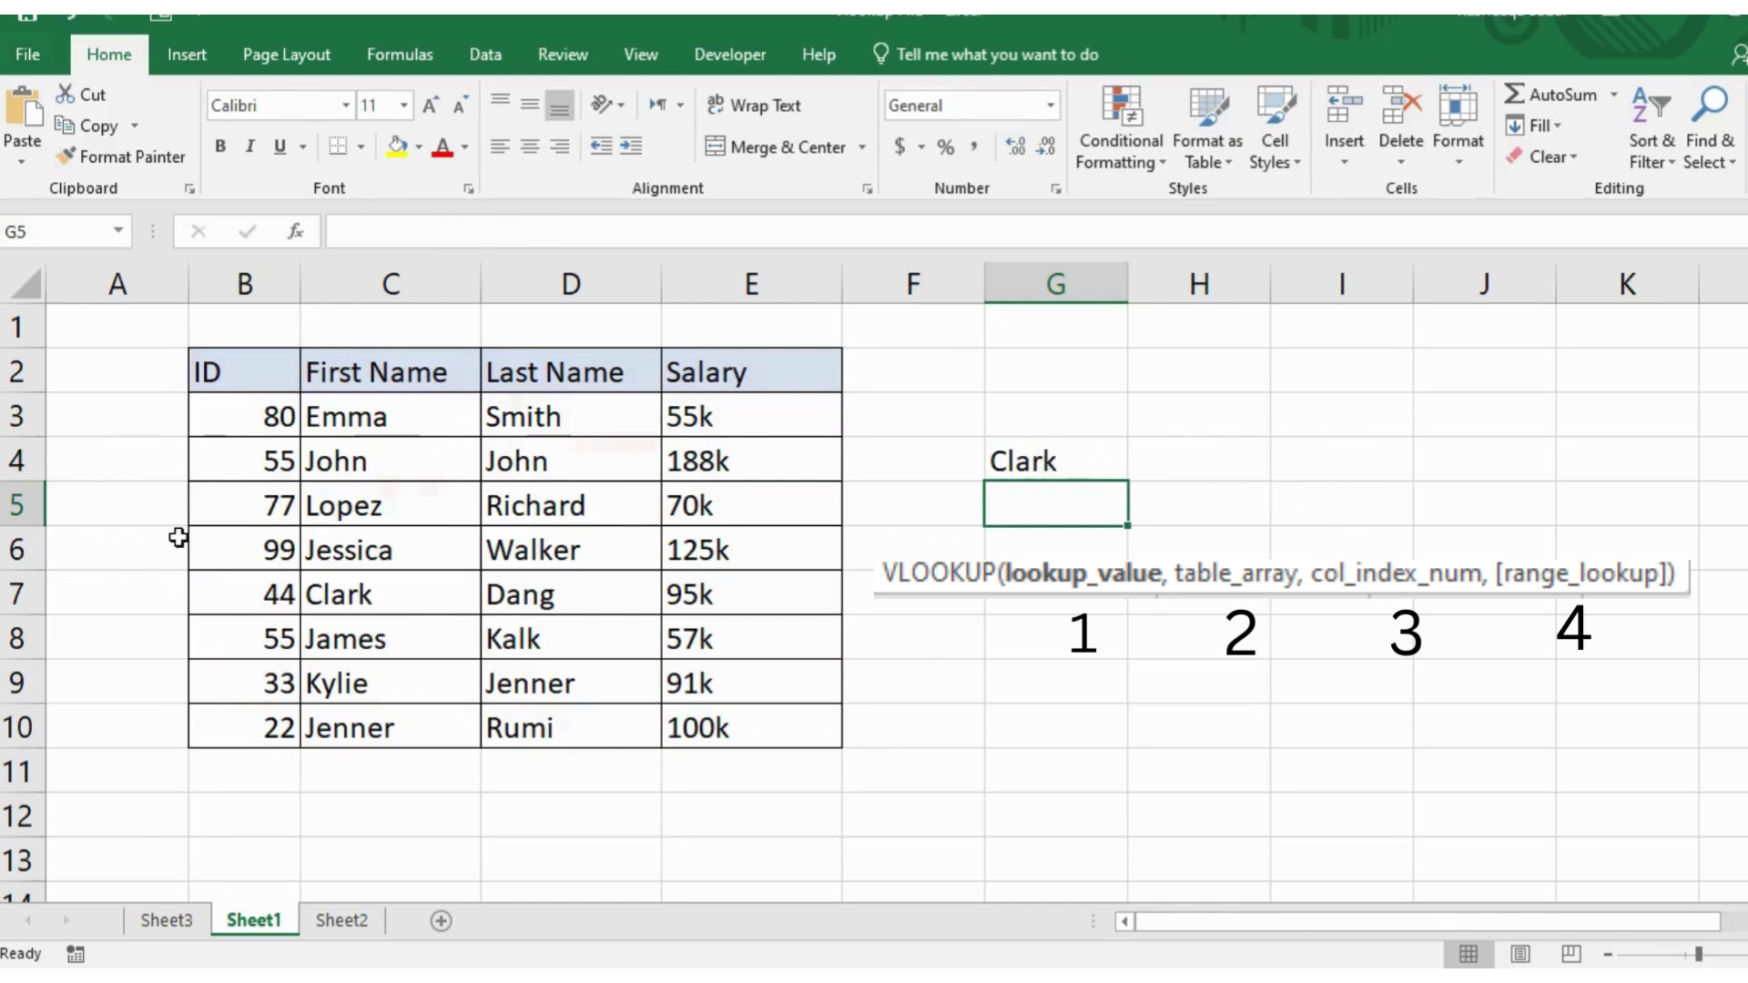
click(234, 592)
click(455, 590)
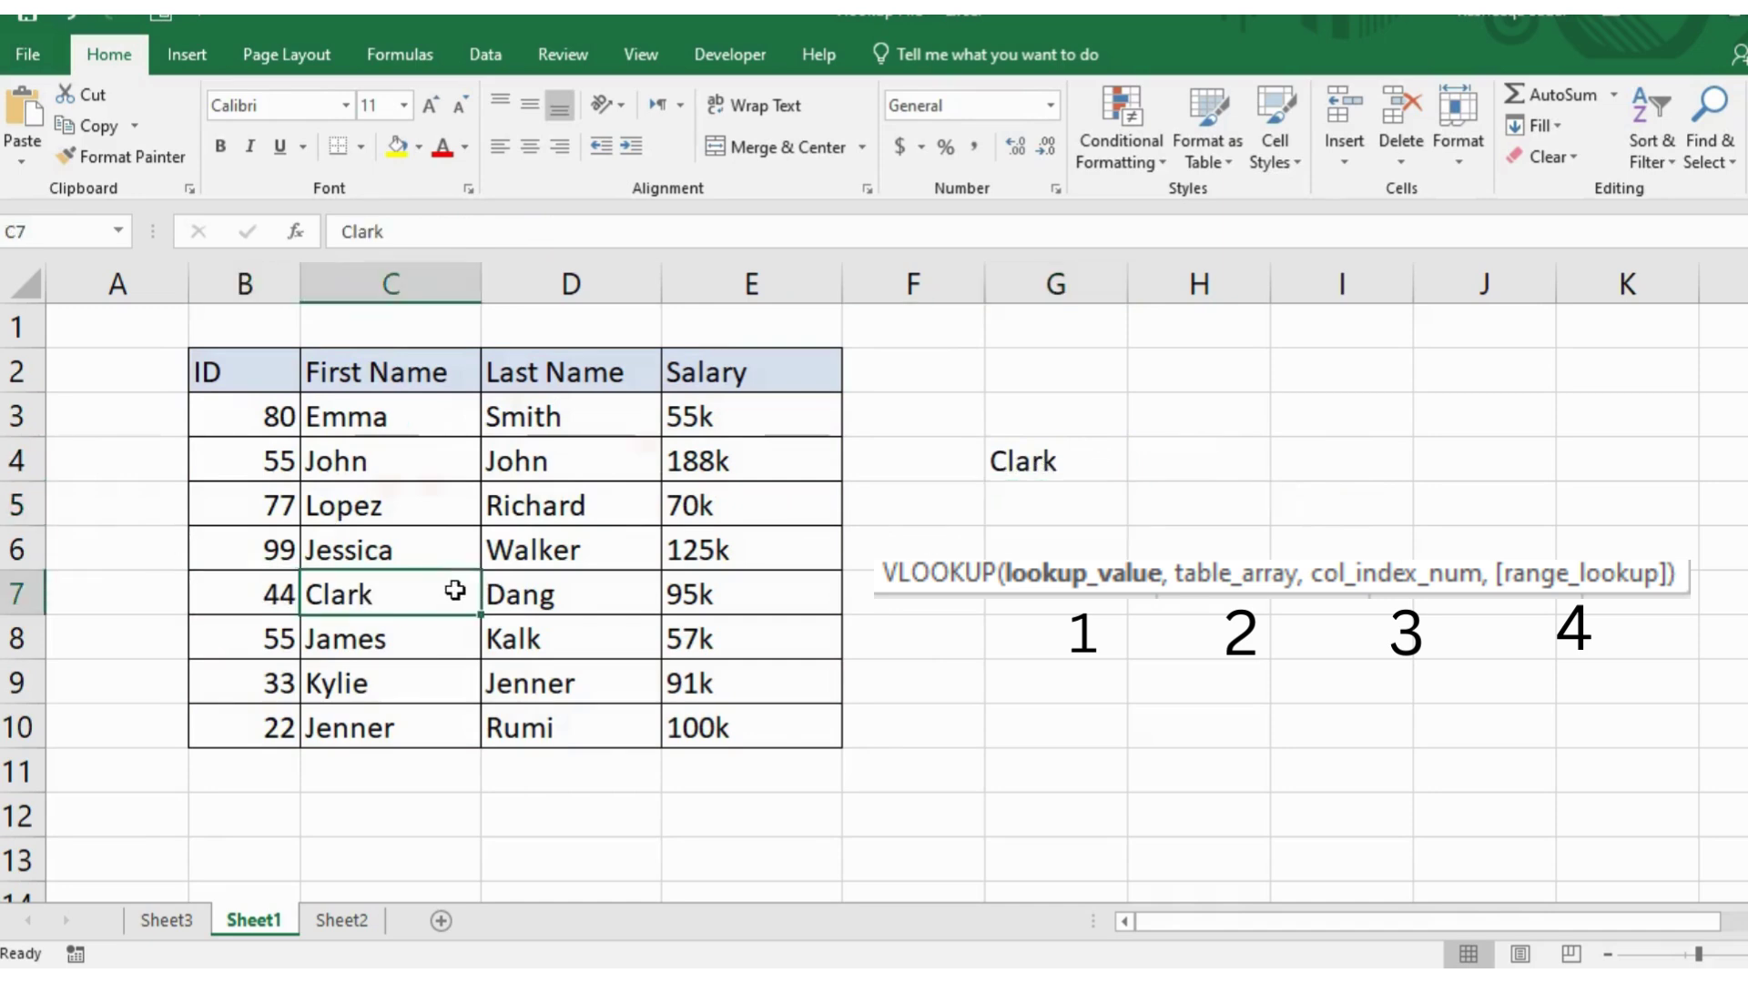
click(257, 601)
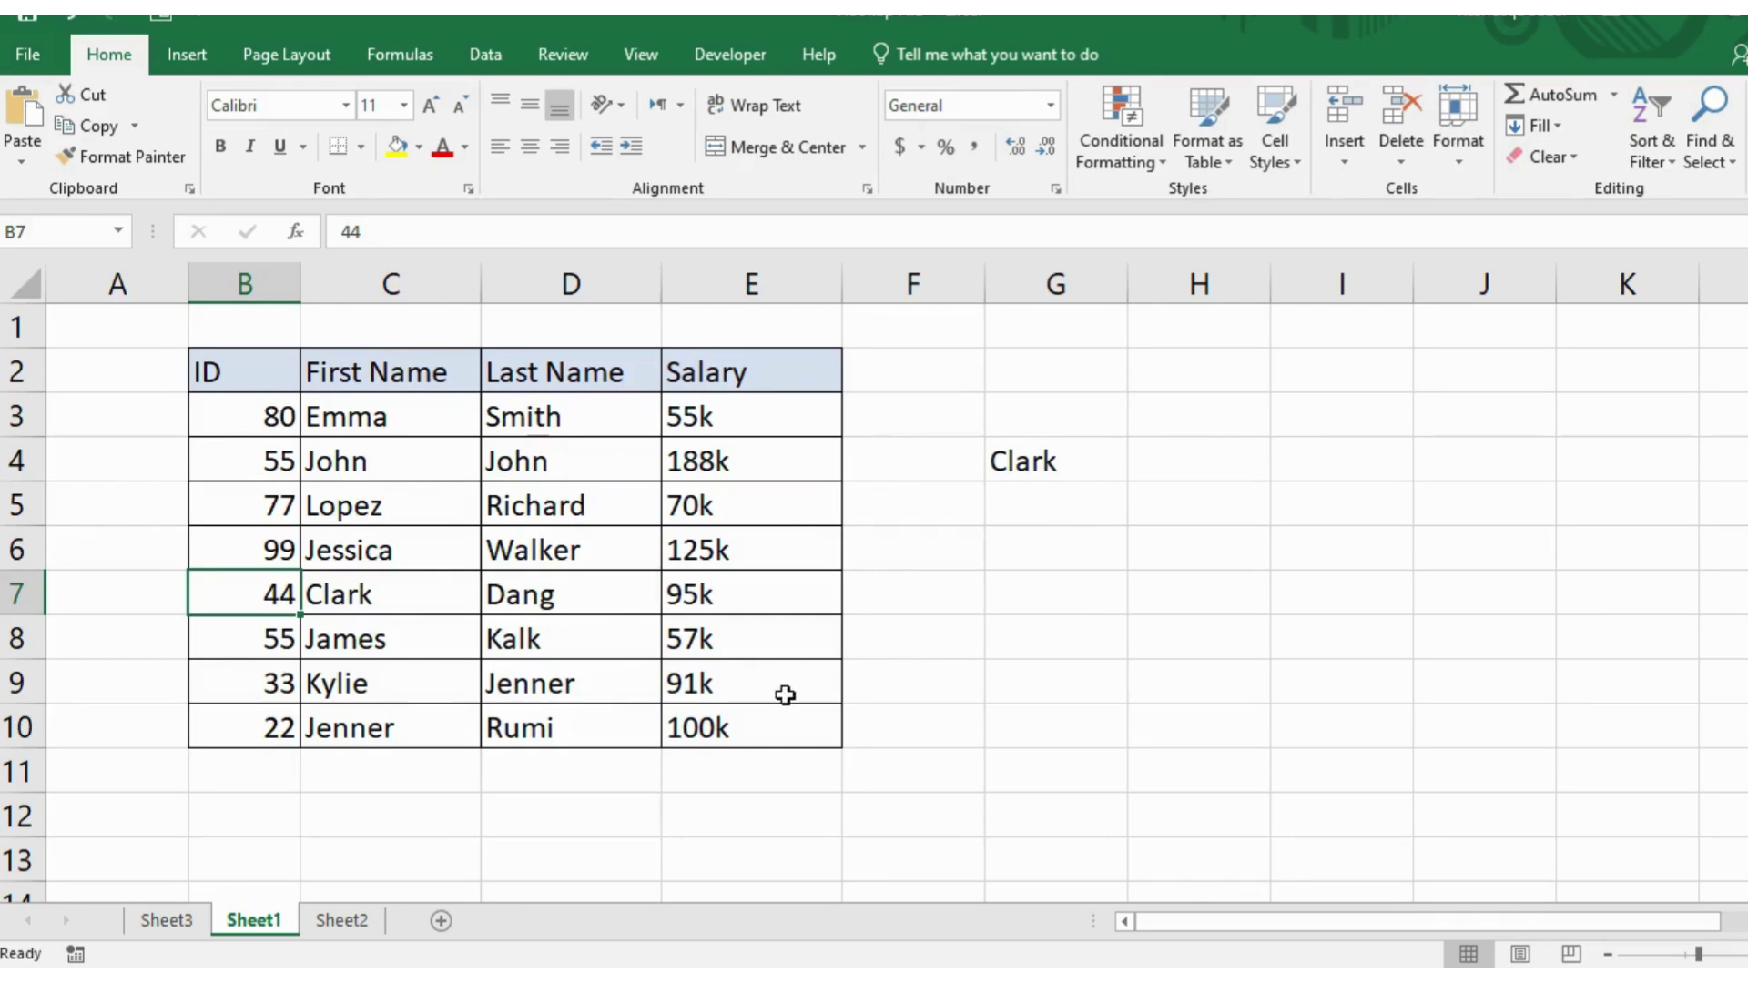
Step: Go to Sheet2, the fruit product table with empty No, Product Name and Quantity headers
click(355, 927)
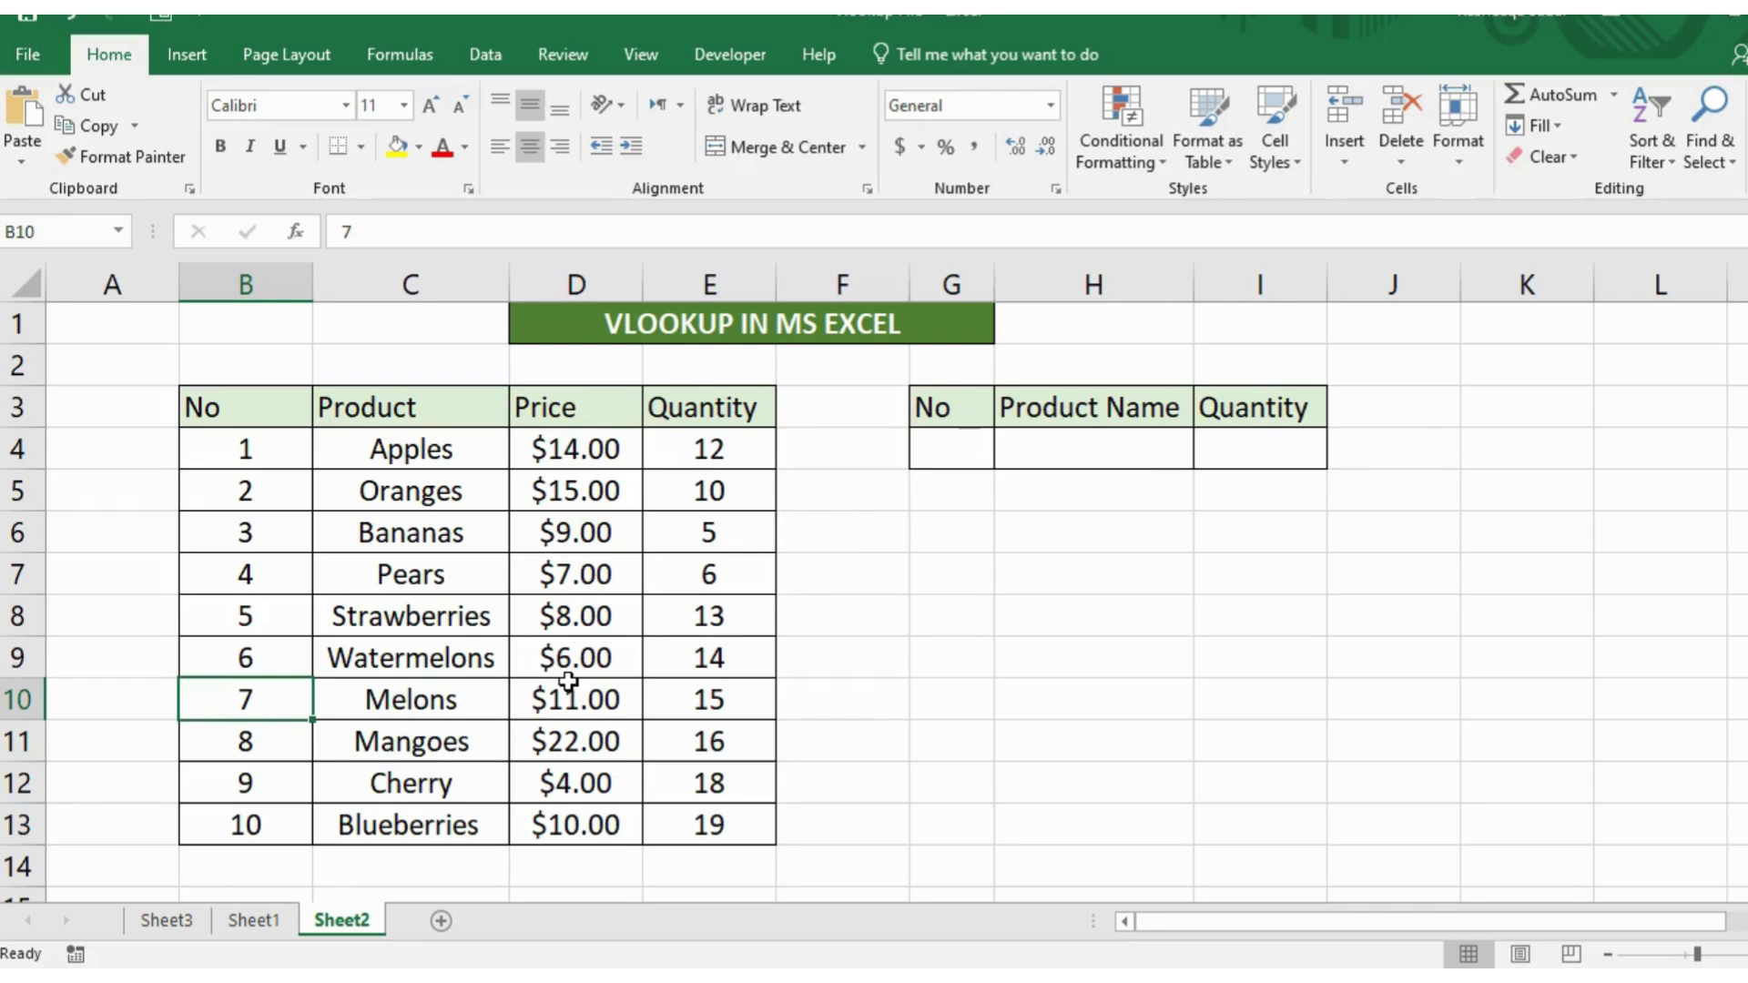
Step: Enter product number 7 in G4
click(951, 444)
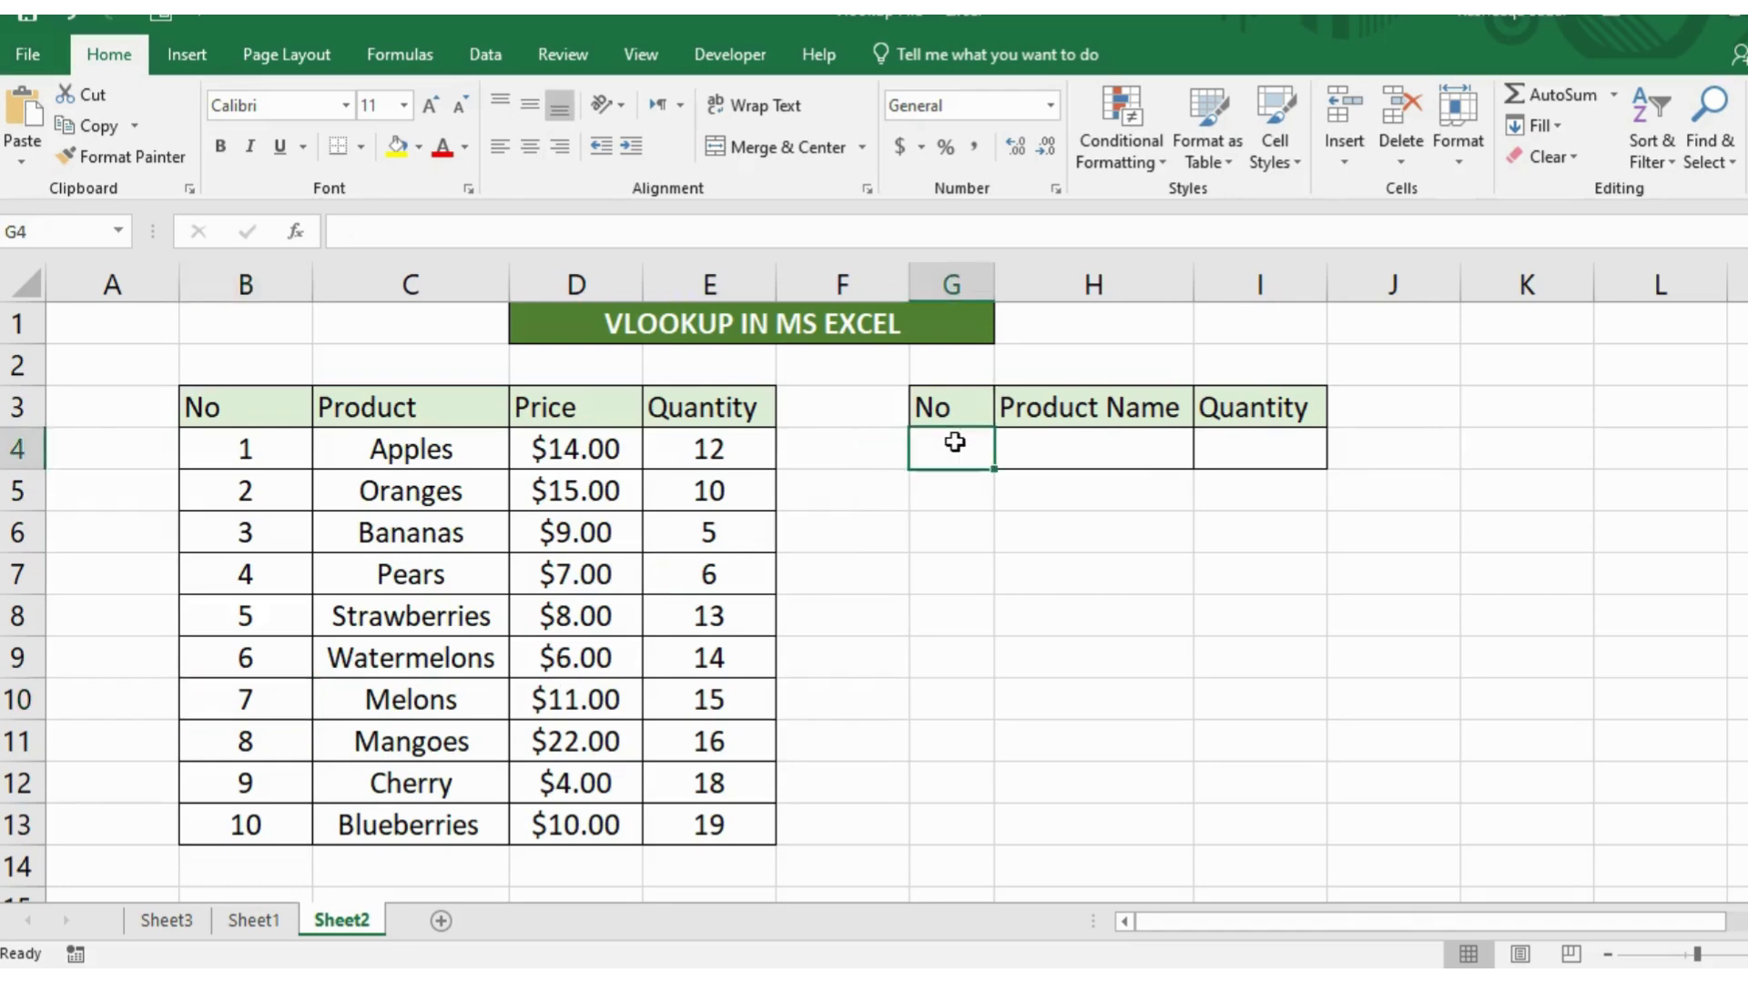
text(7)
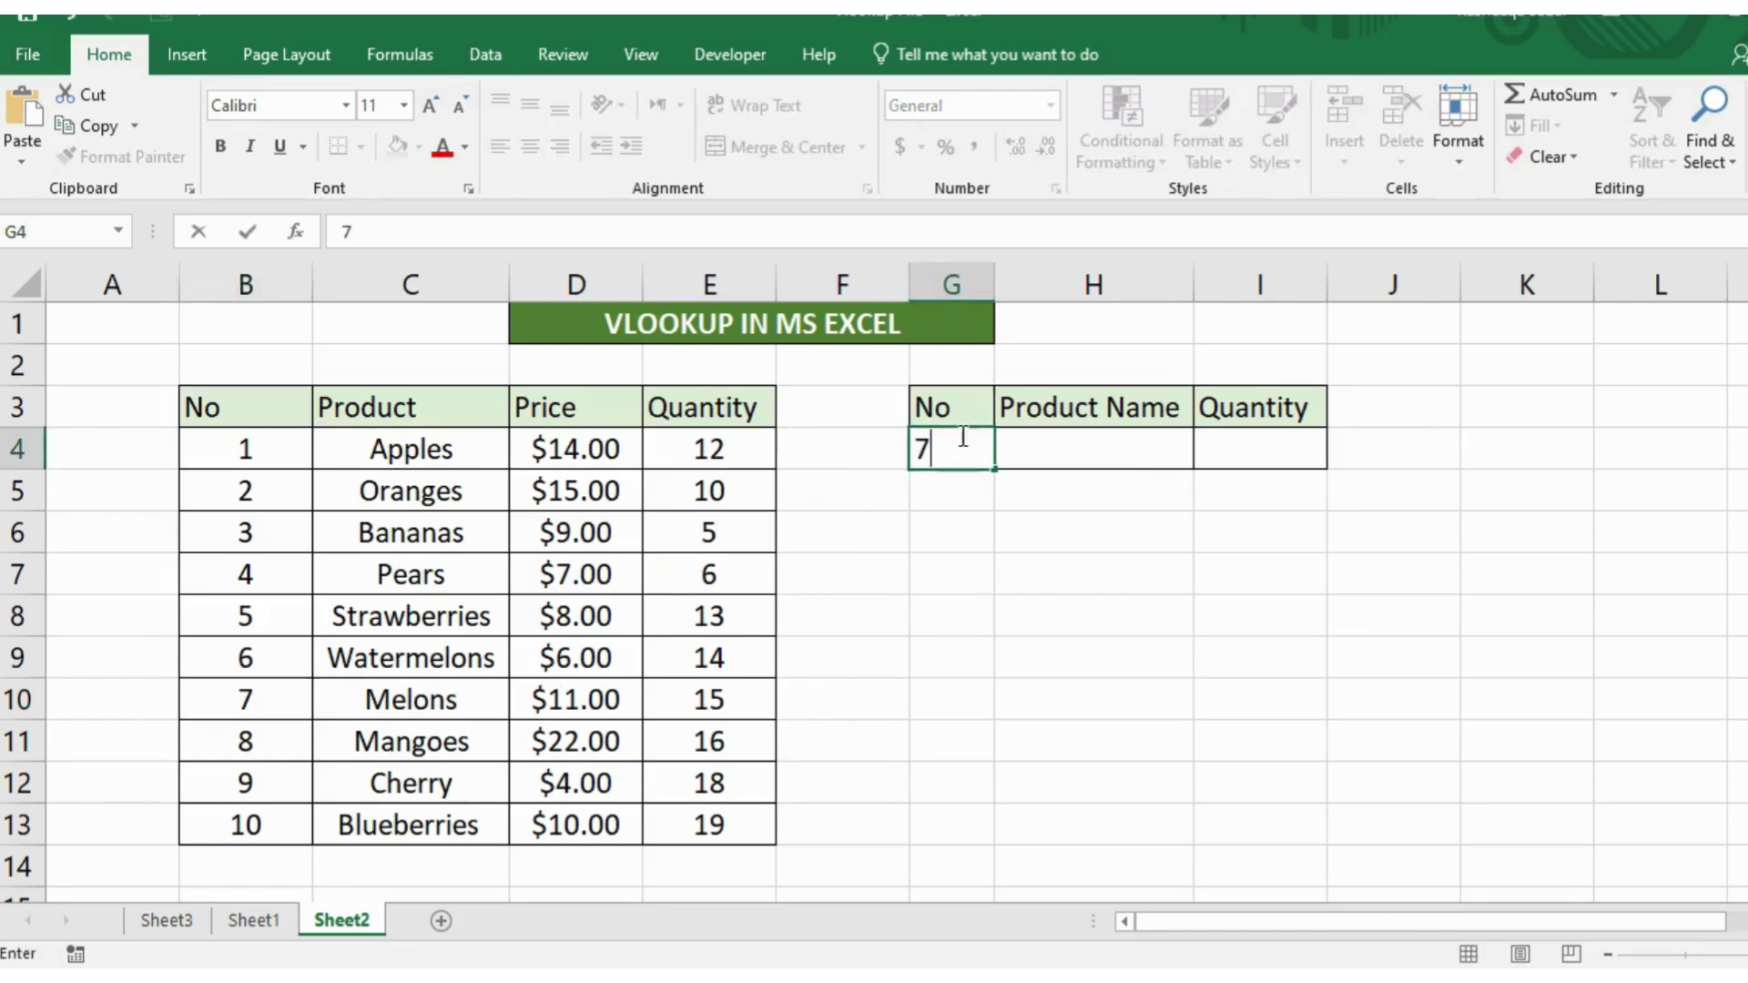
click(1030, 450)
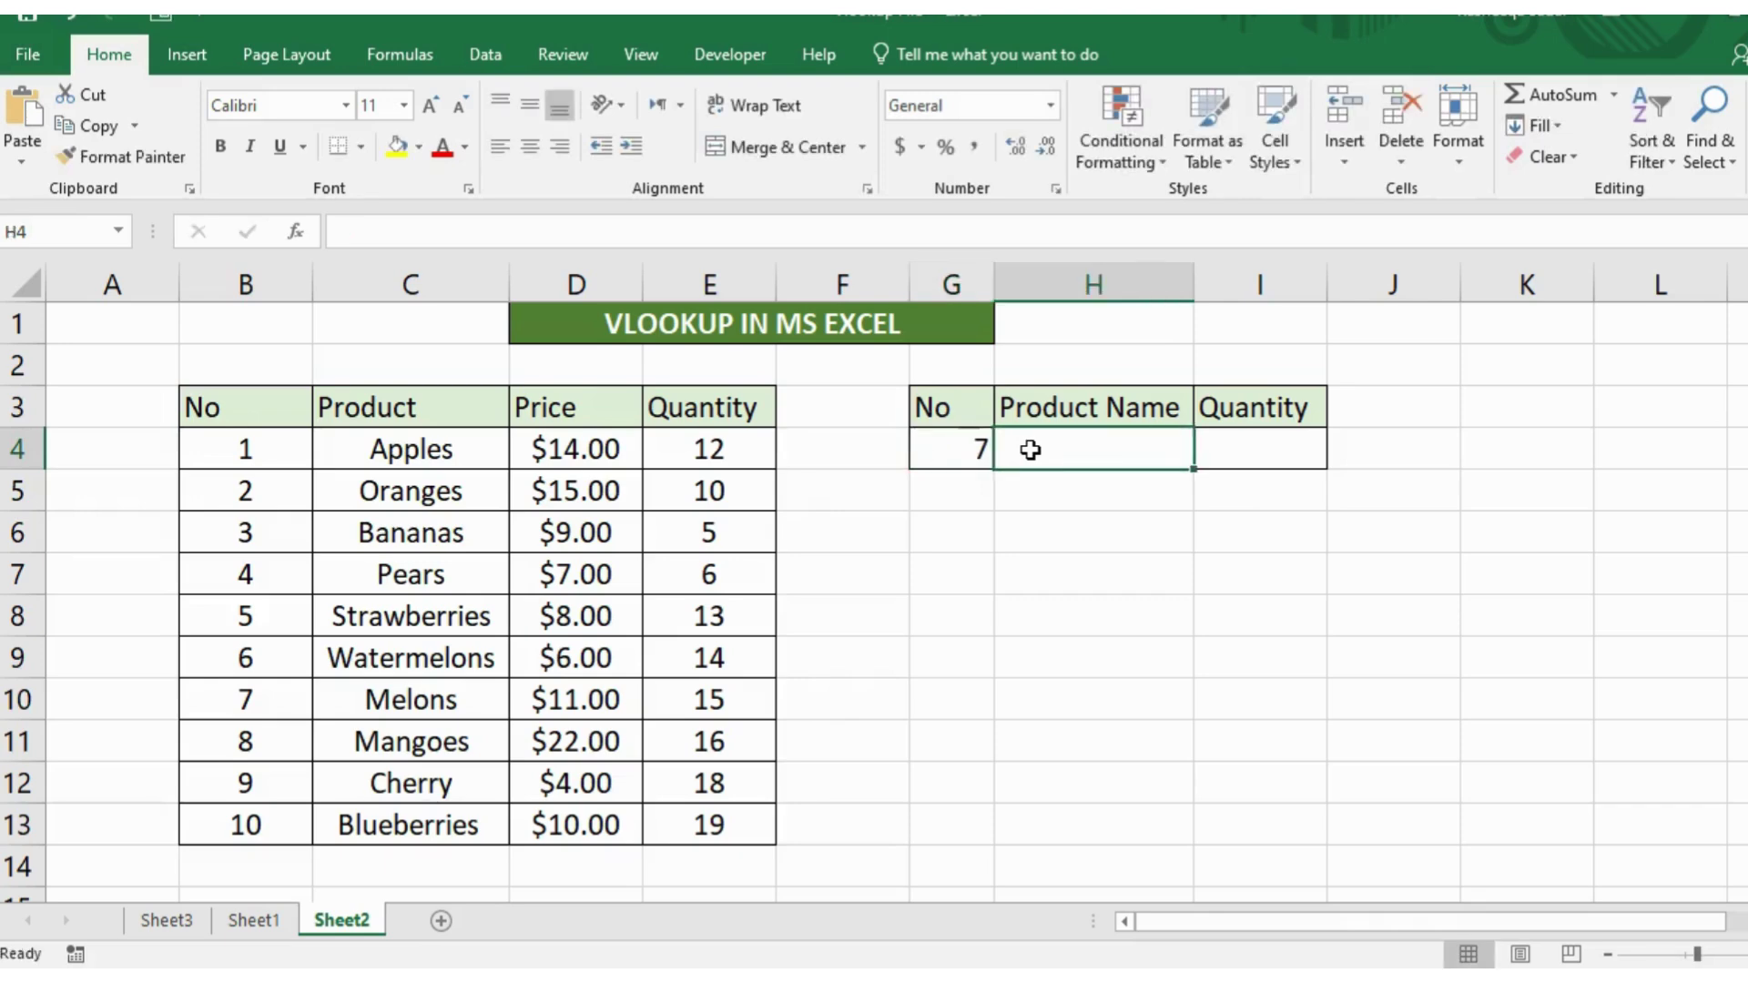
Step: Enter =vlookup(G4,B3:E13,2,false) in H4 so it returns Melons
text(=v)
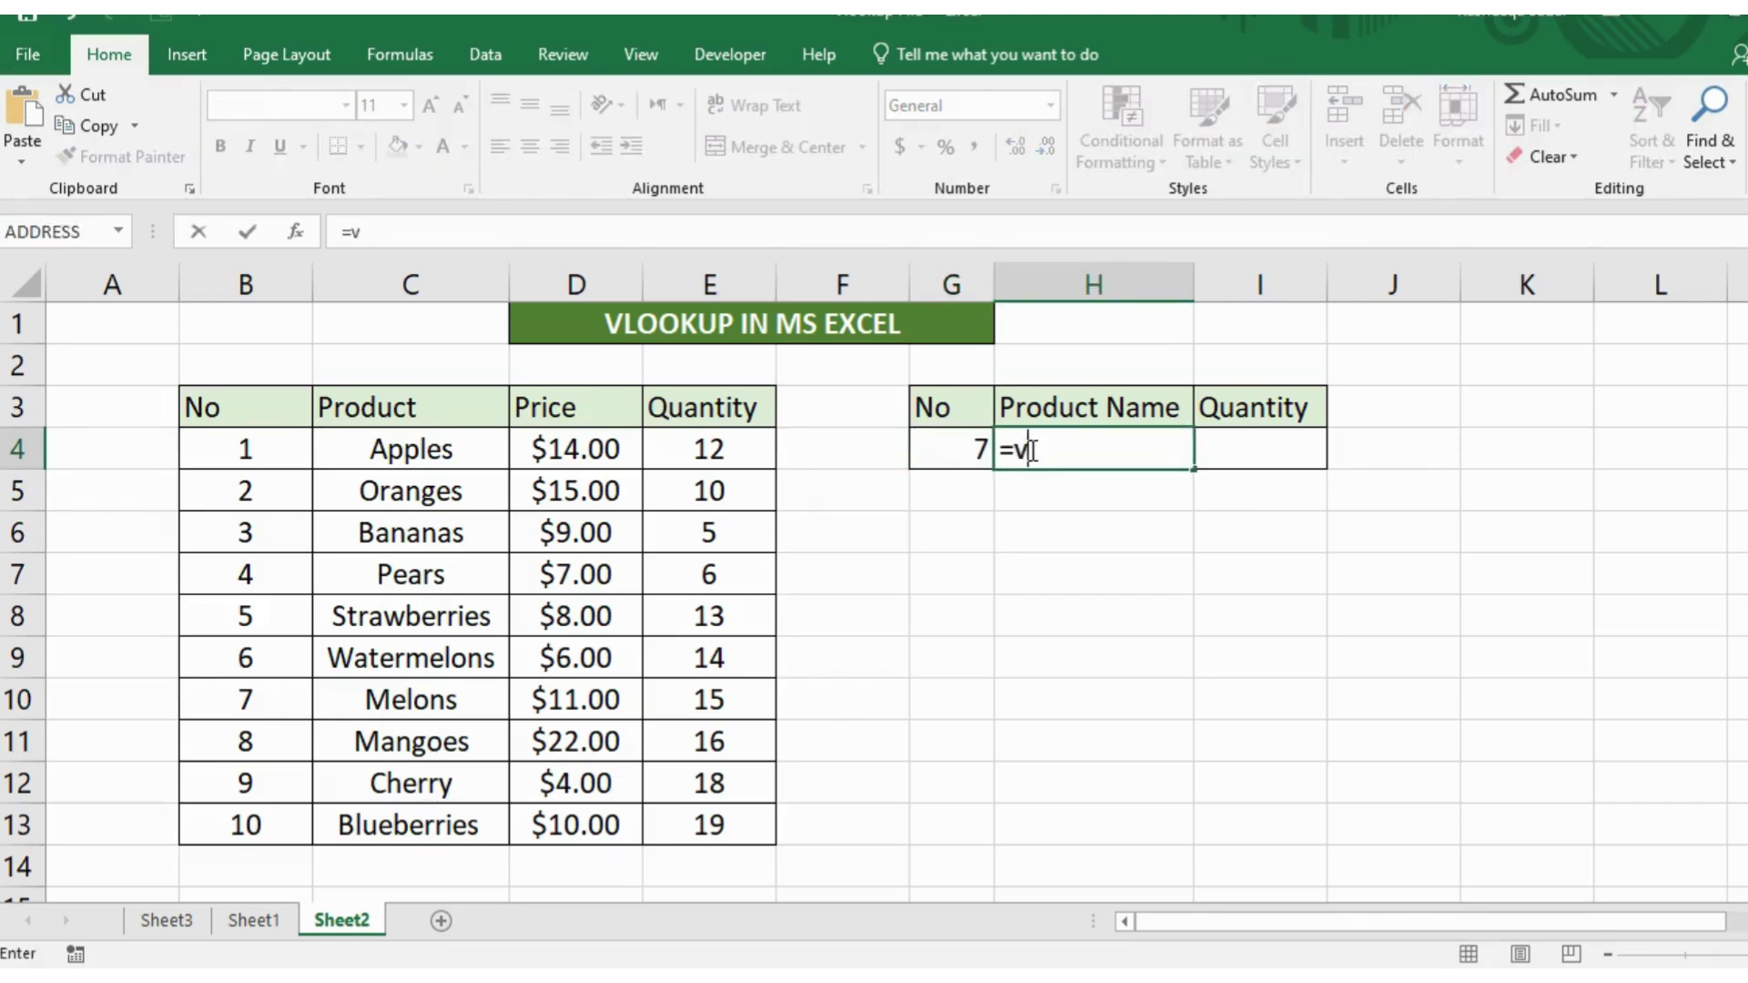
text(lookup)
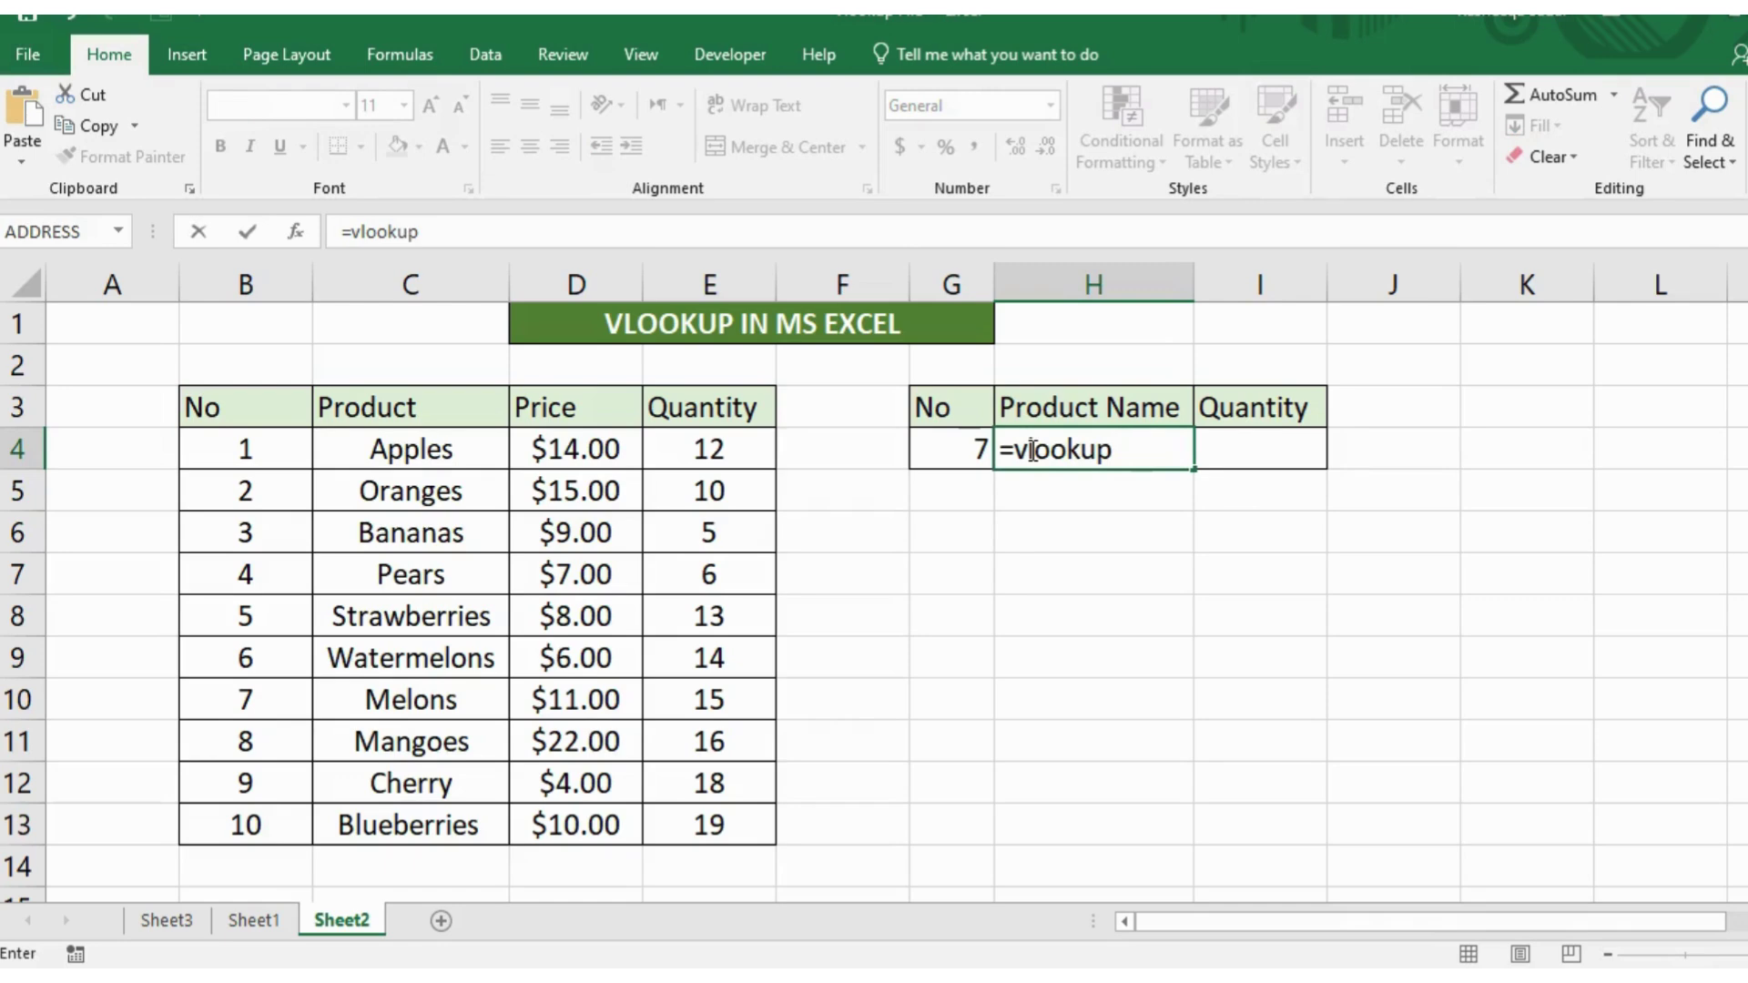
text(()
click(968, 455)
text(,)
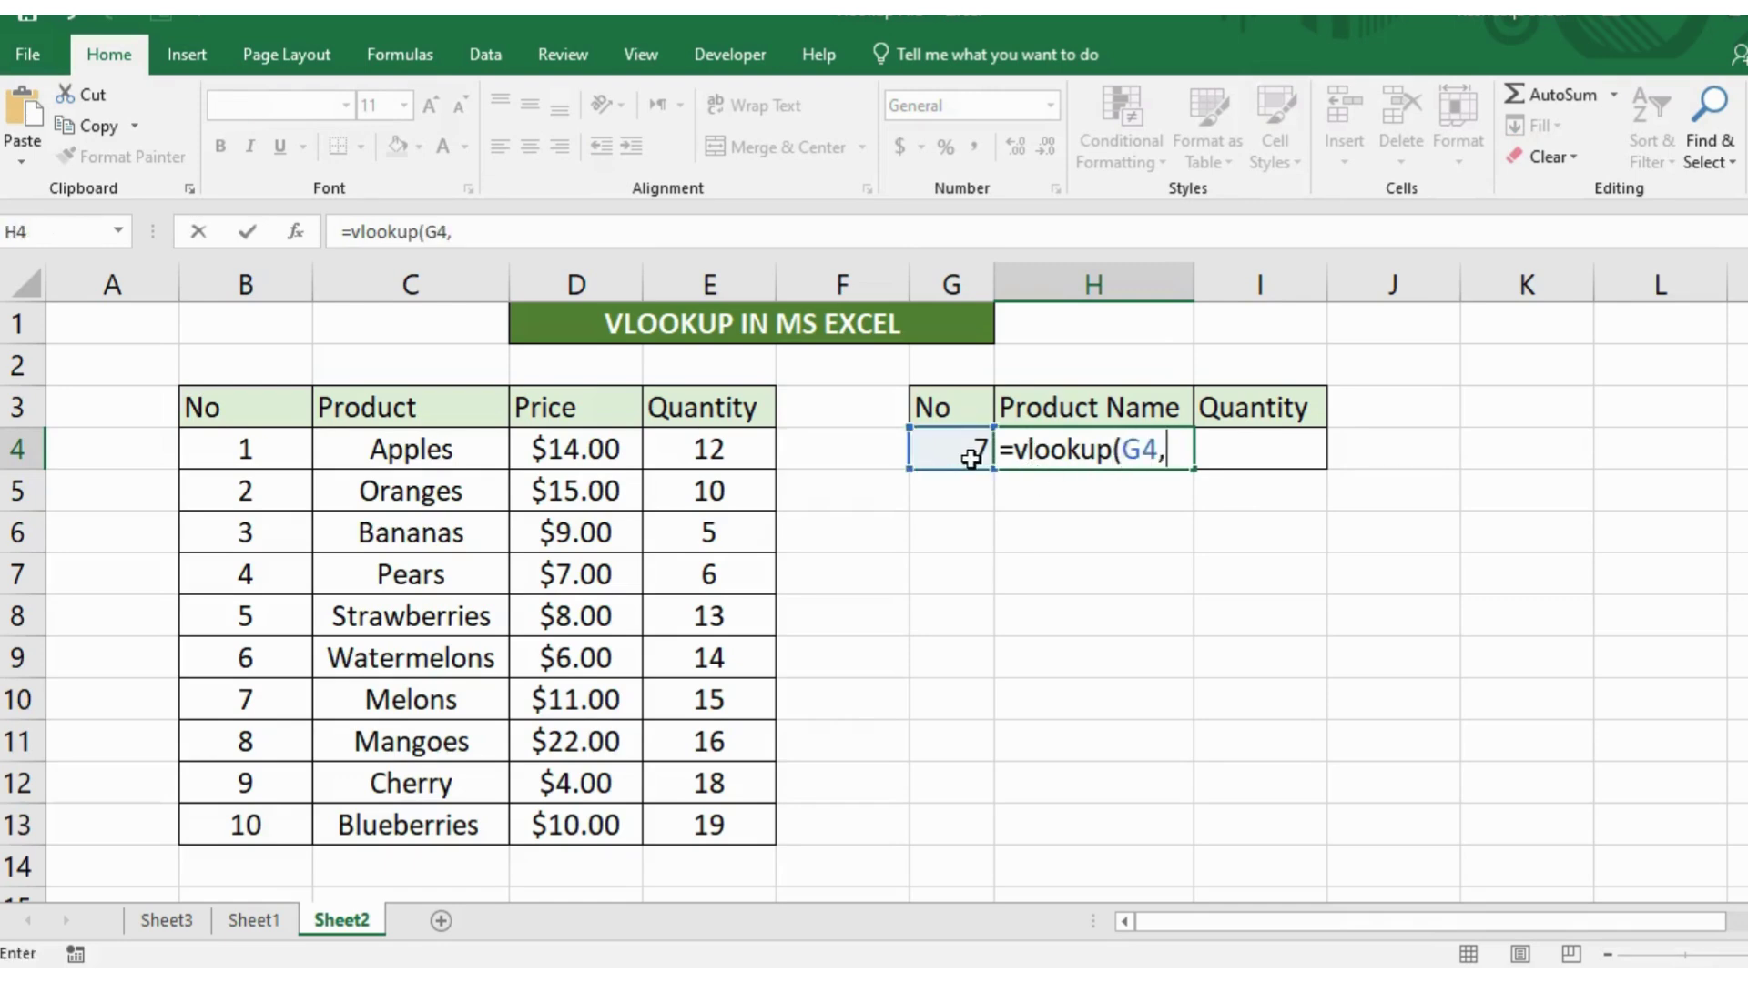
drag(239, 405, 694, 824)
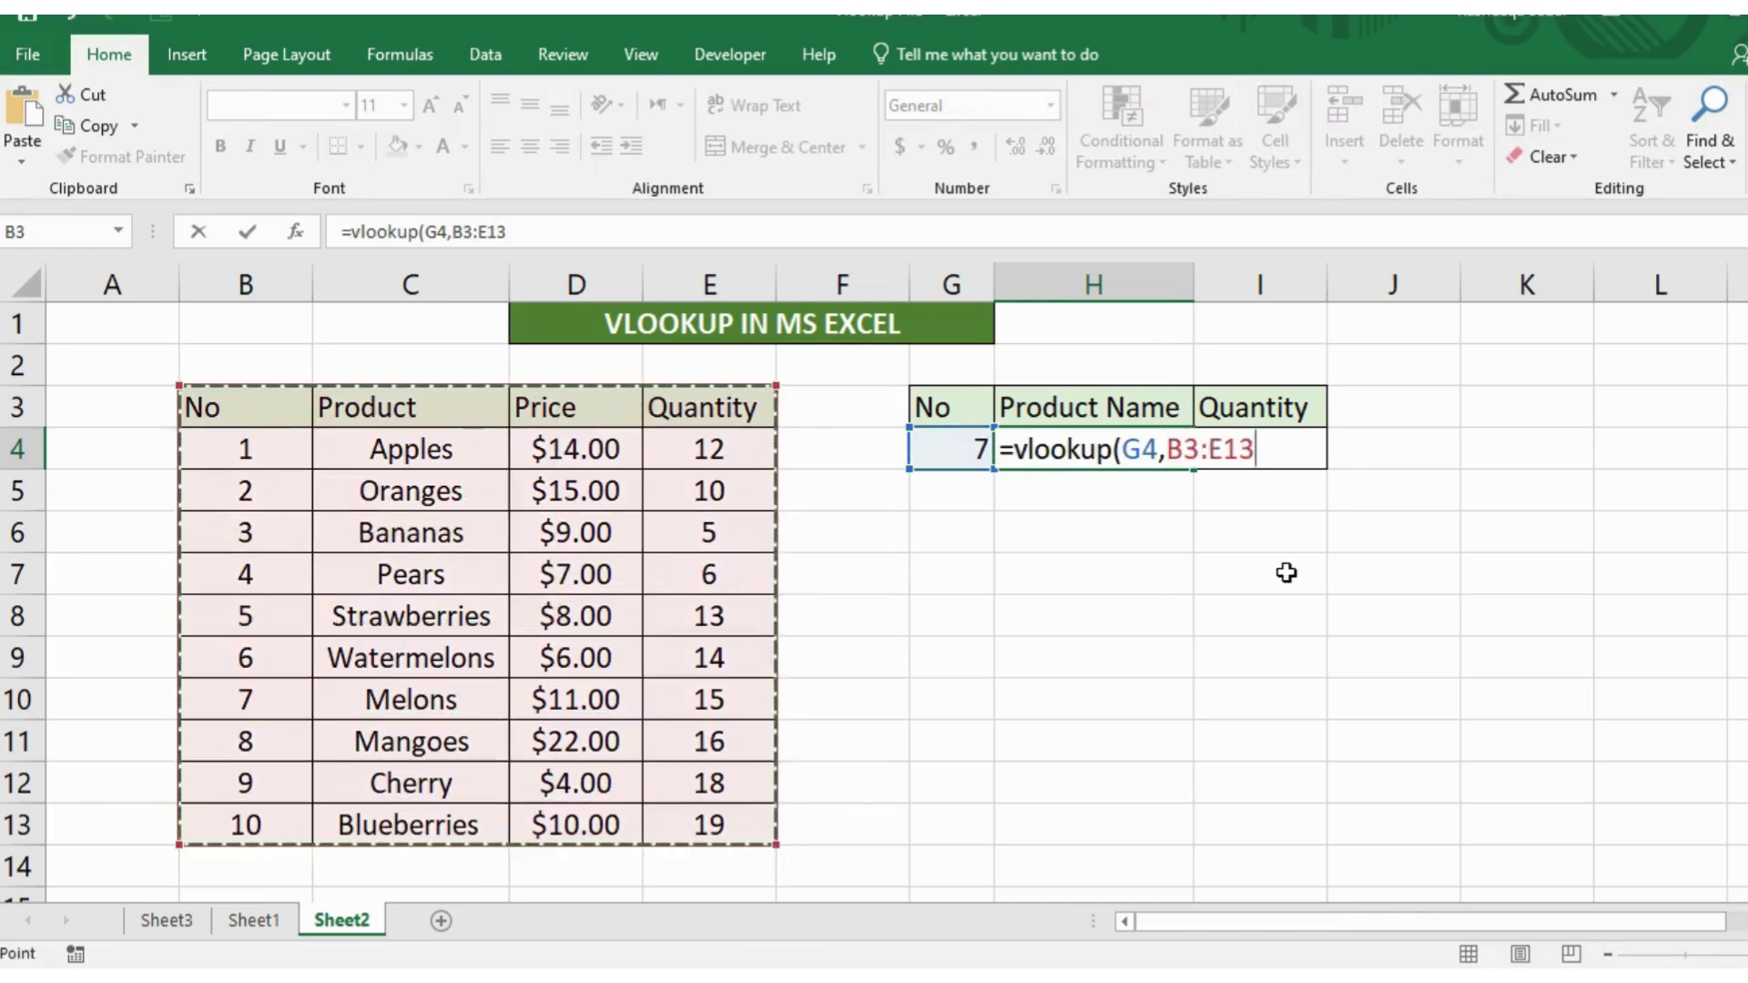
text(,)
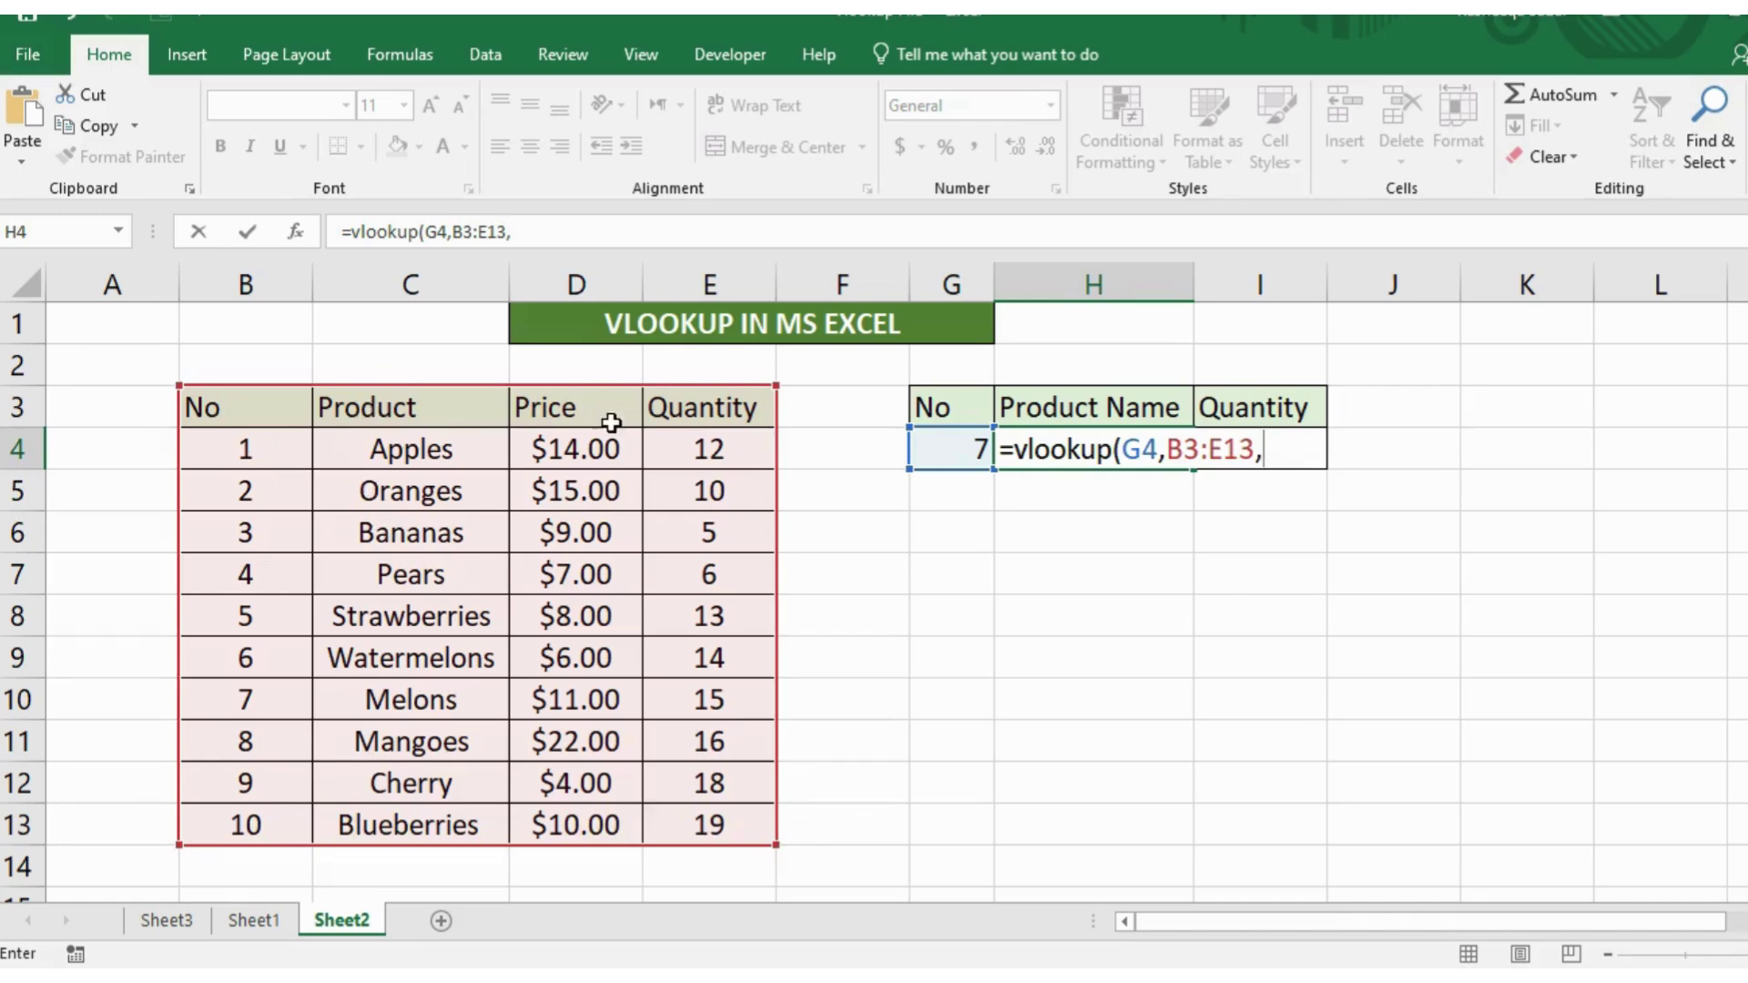
text(2,fa)
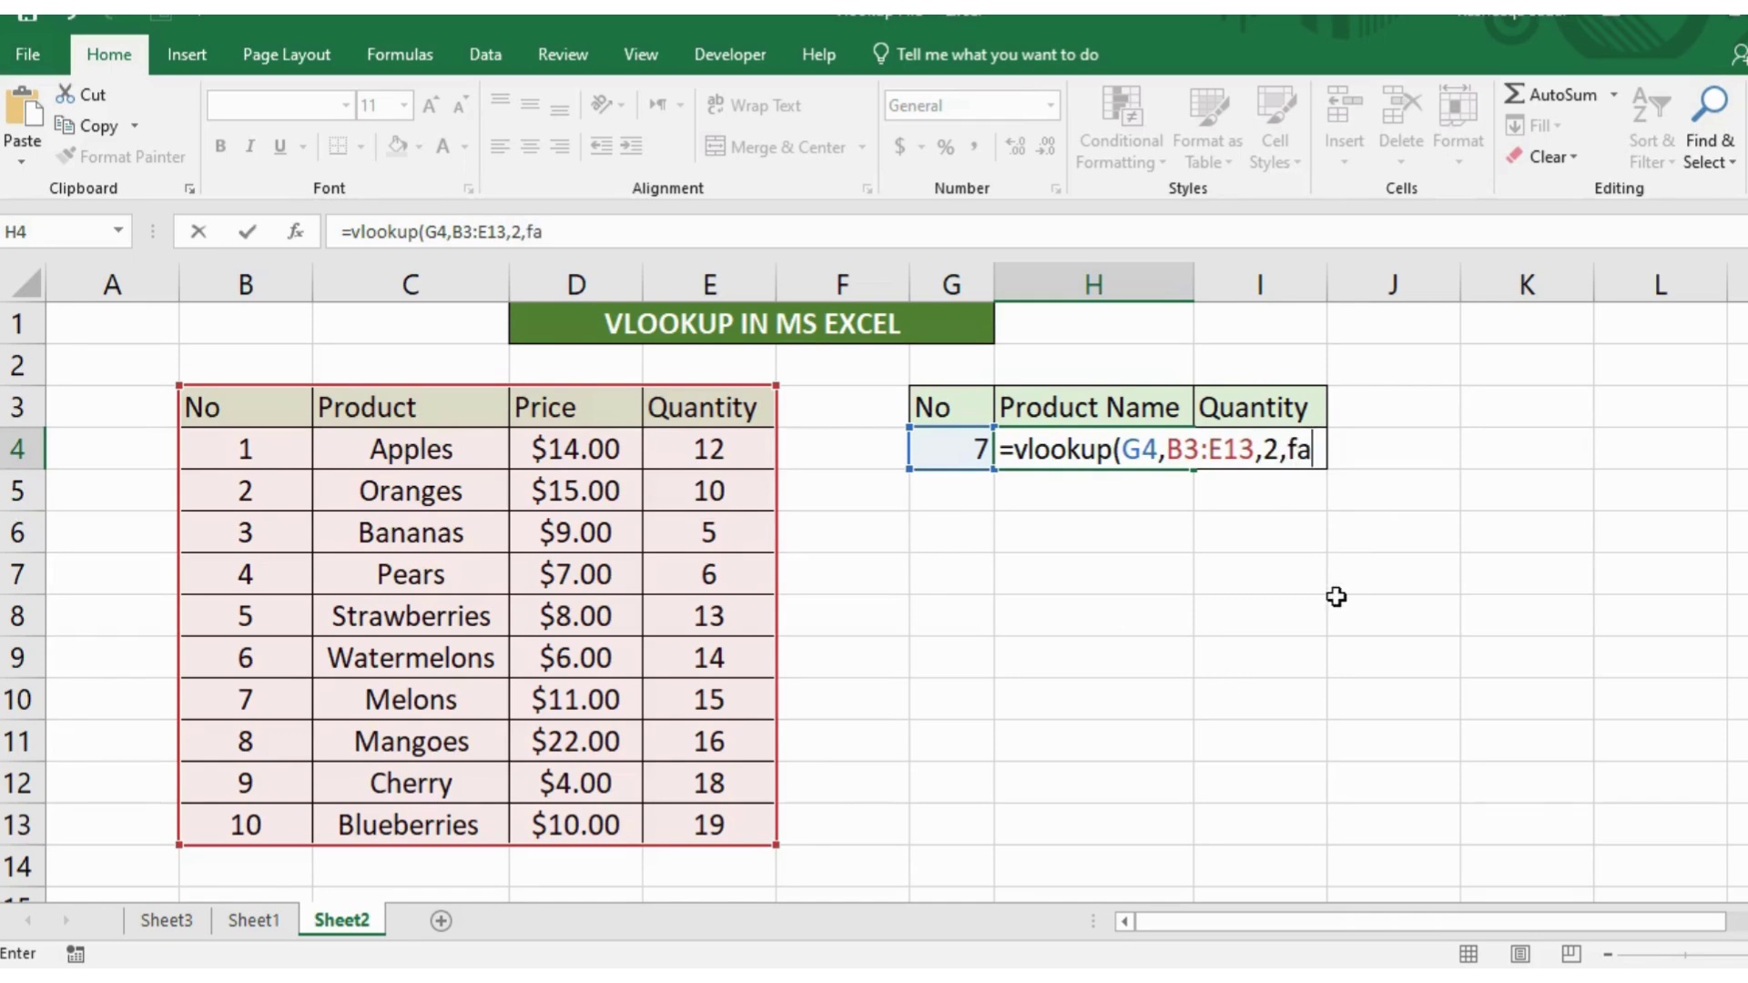
text(lse)
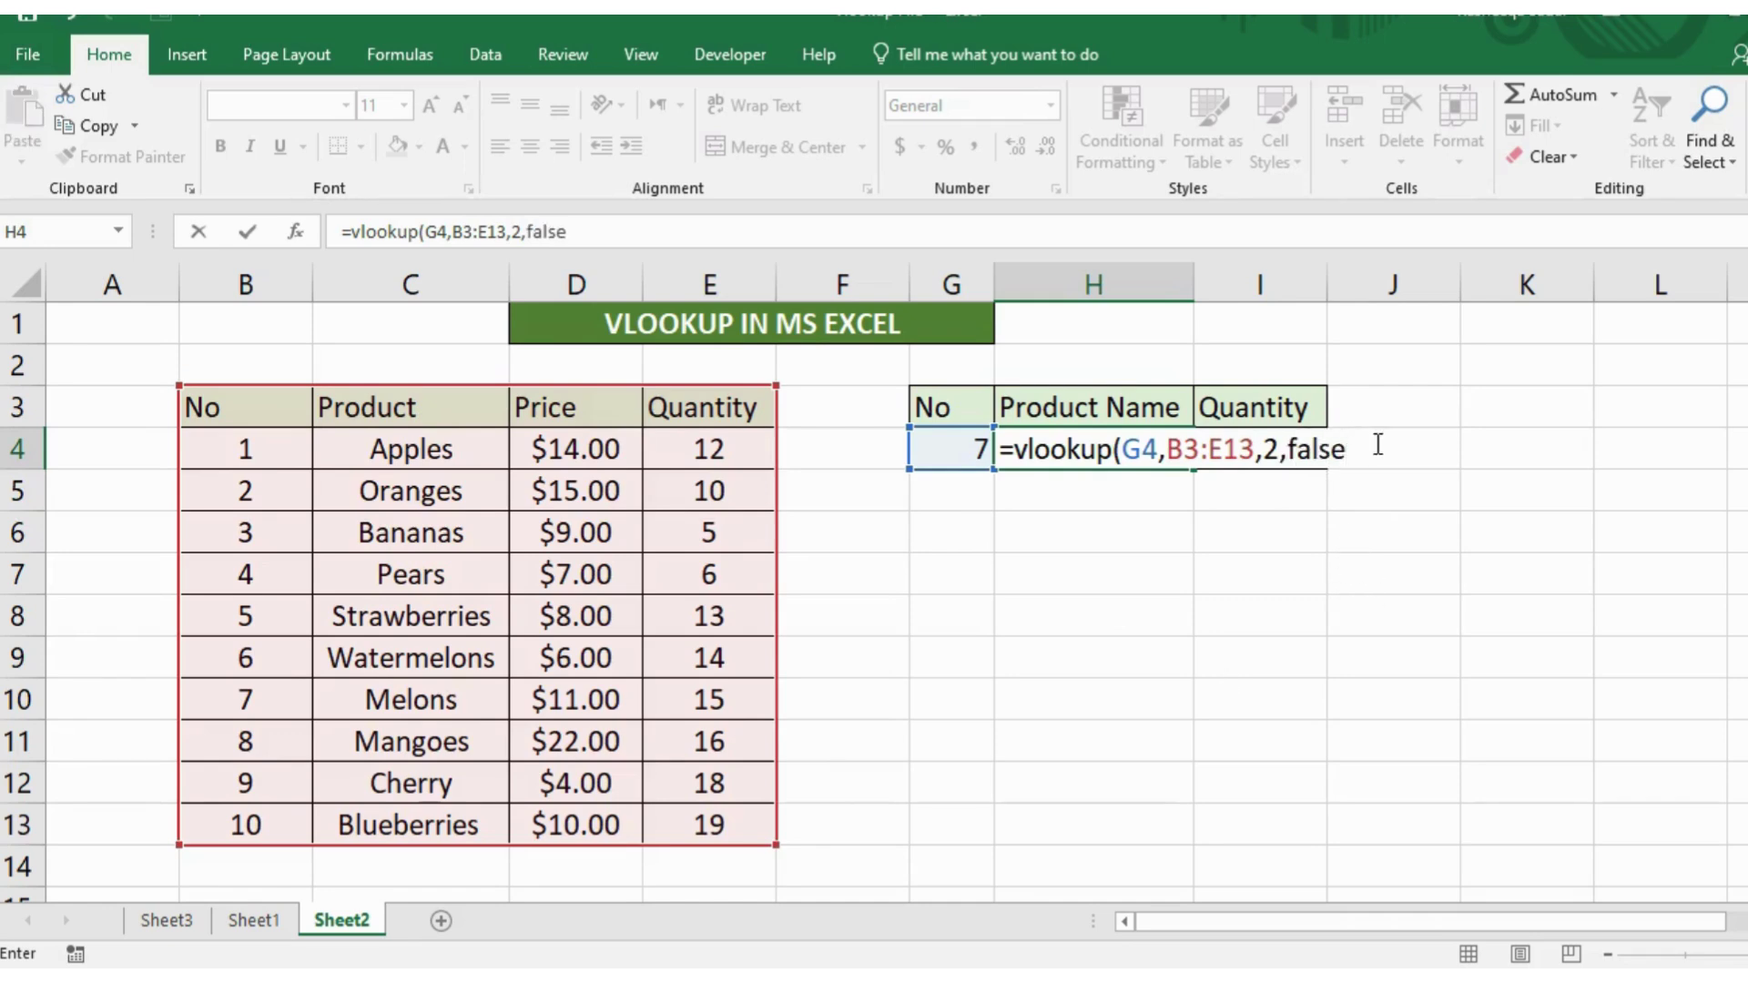
text())
key(Return)
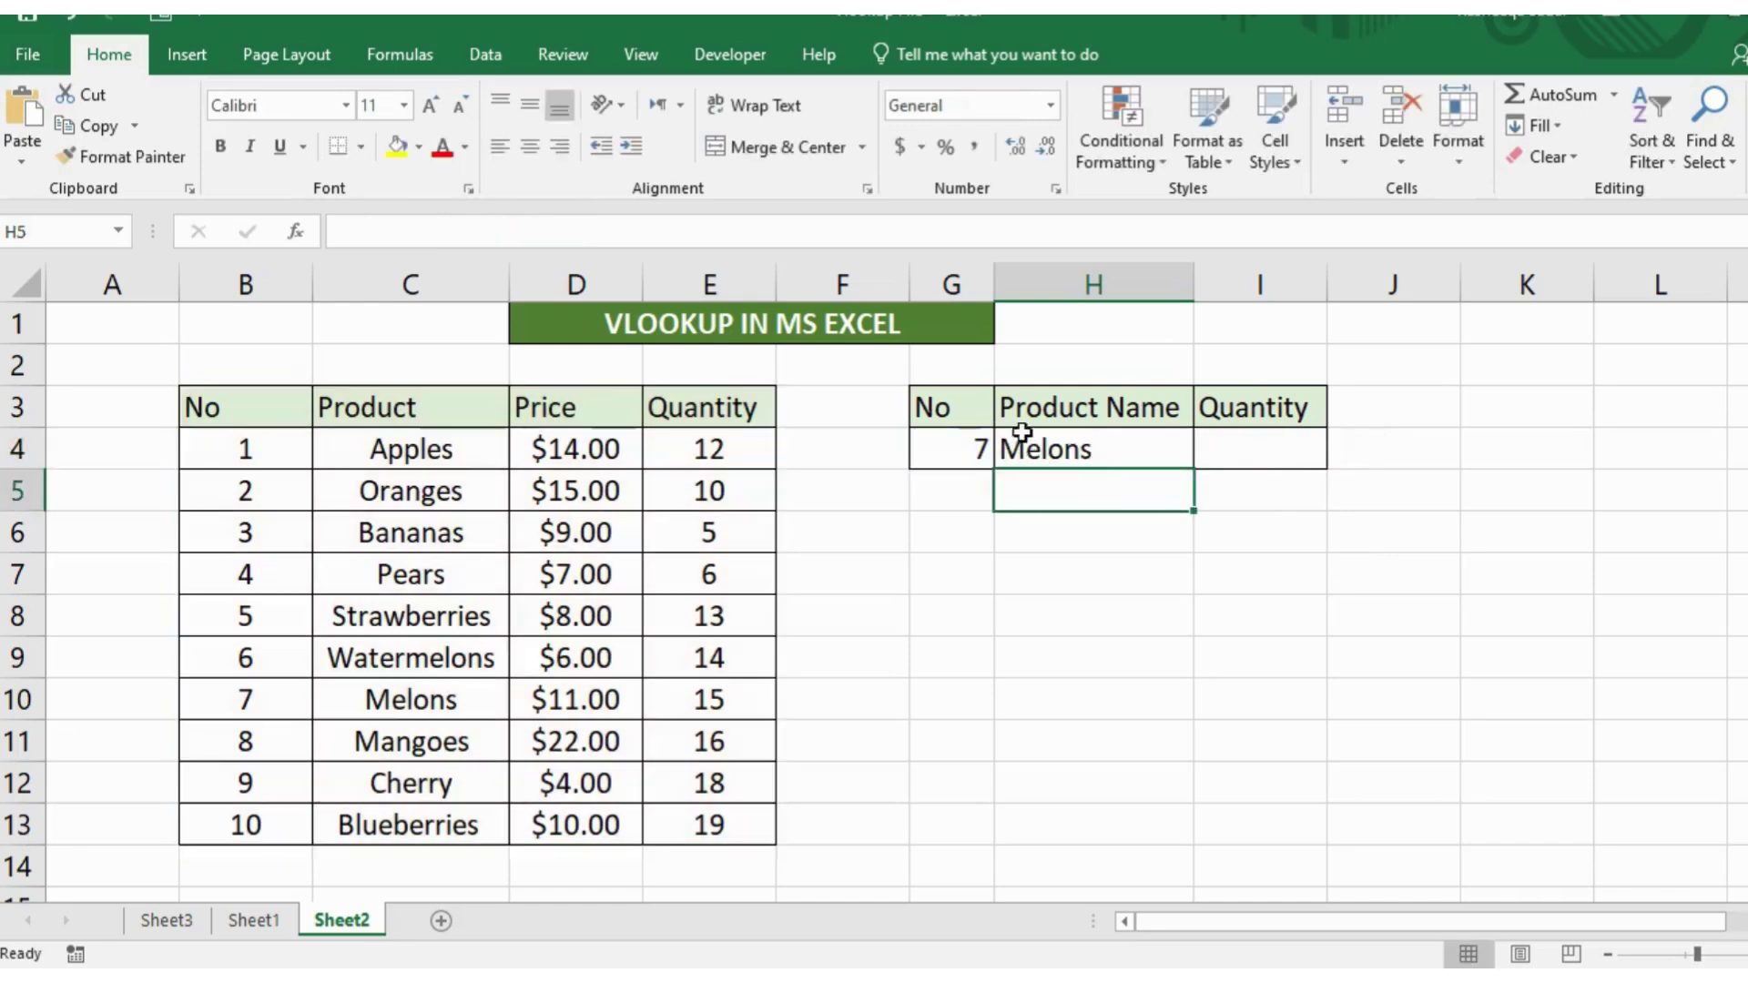
Step: Enter =vlookup(G4,B3:E13,4,false) in I4 to return quantity 15 for product 7
key(Up)
key(Right)
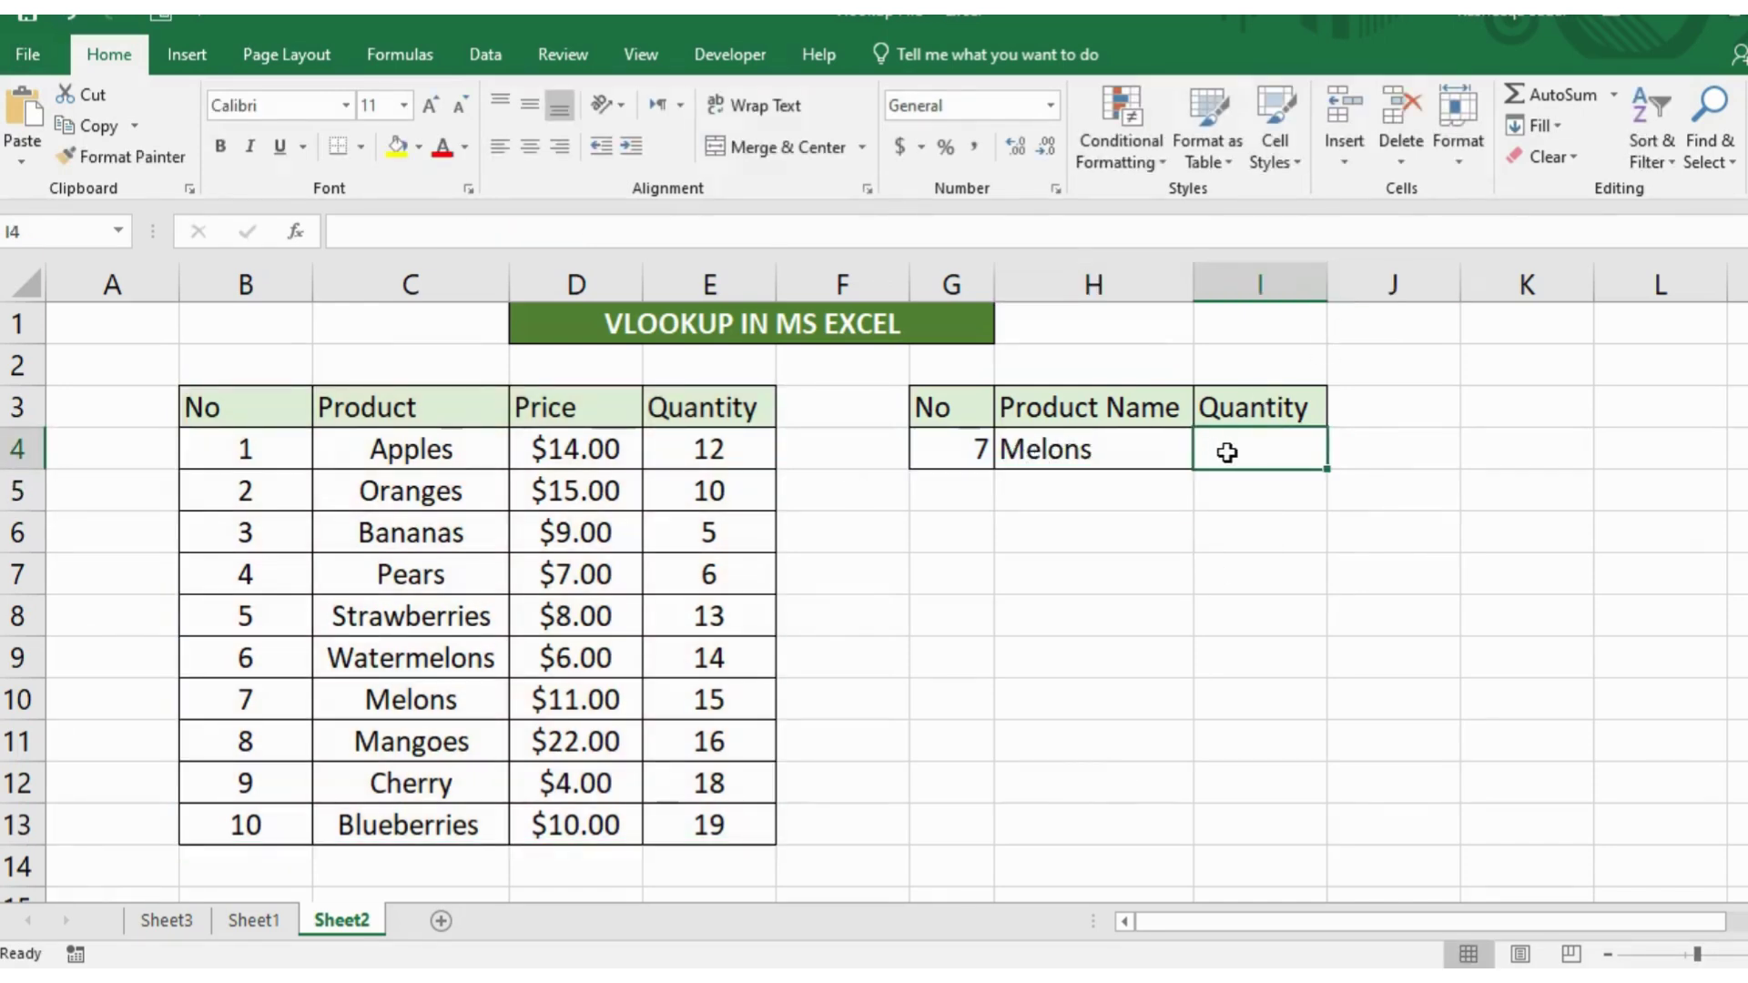
text(=)
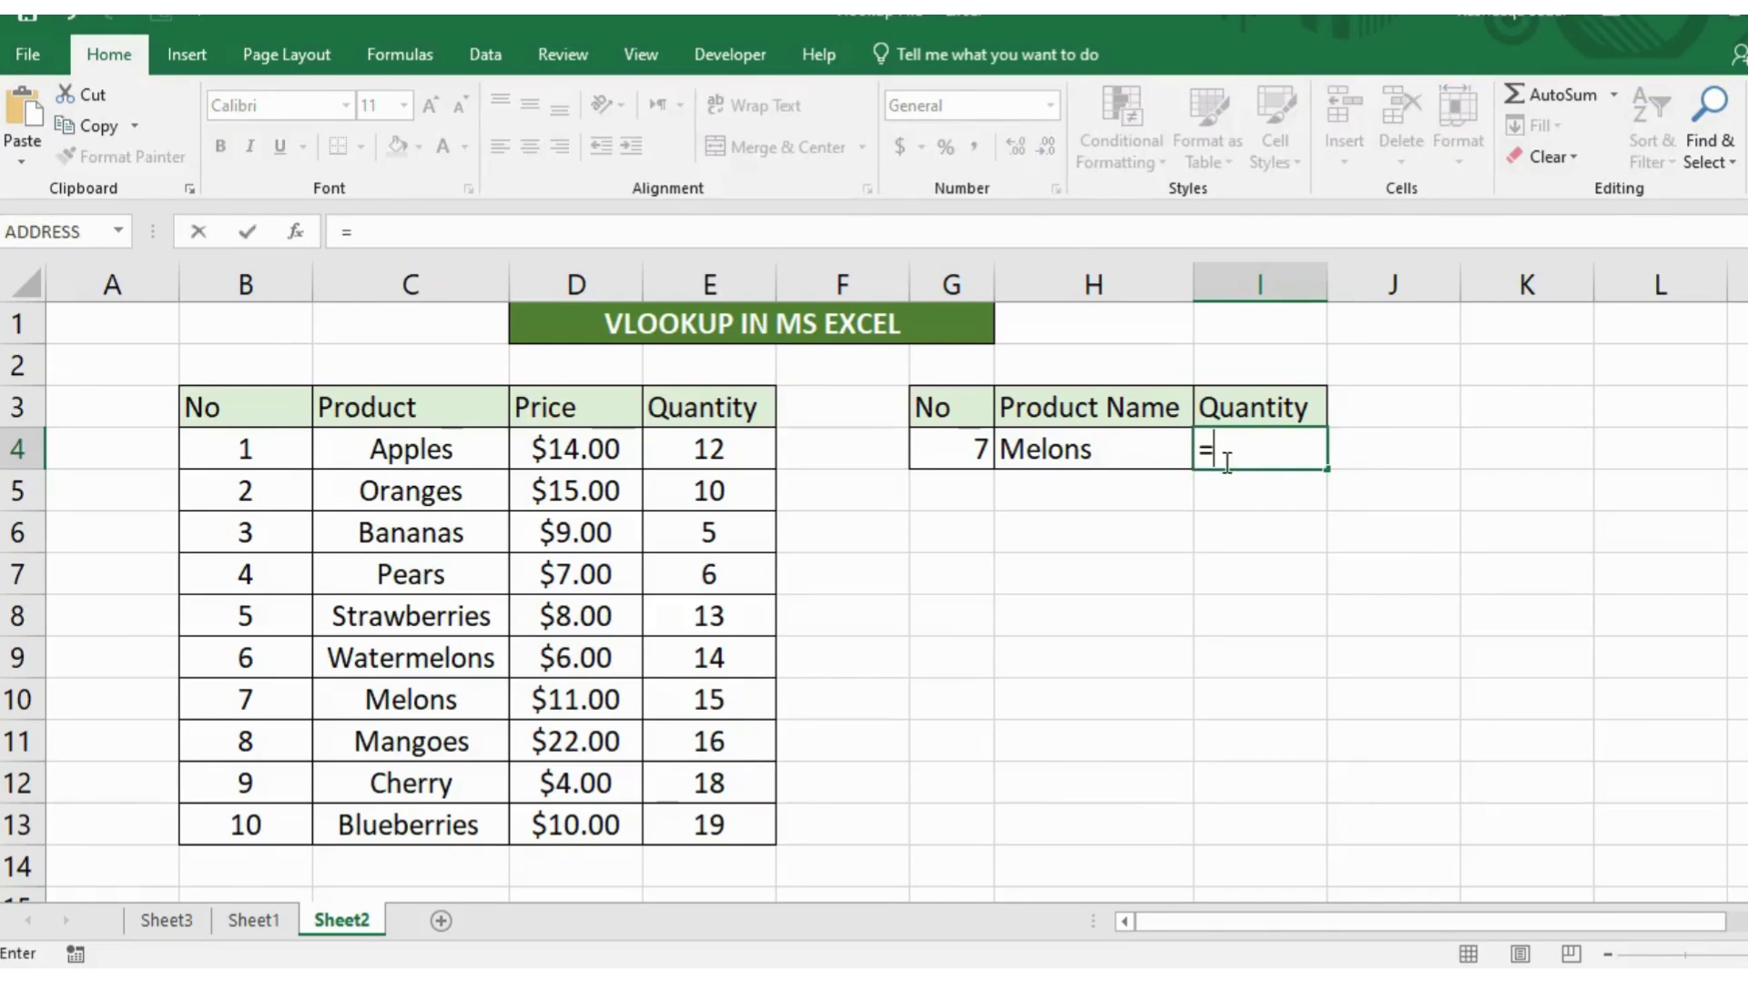
text(vlook)
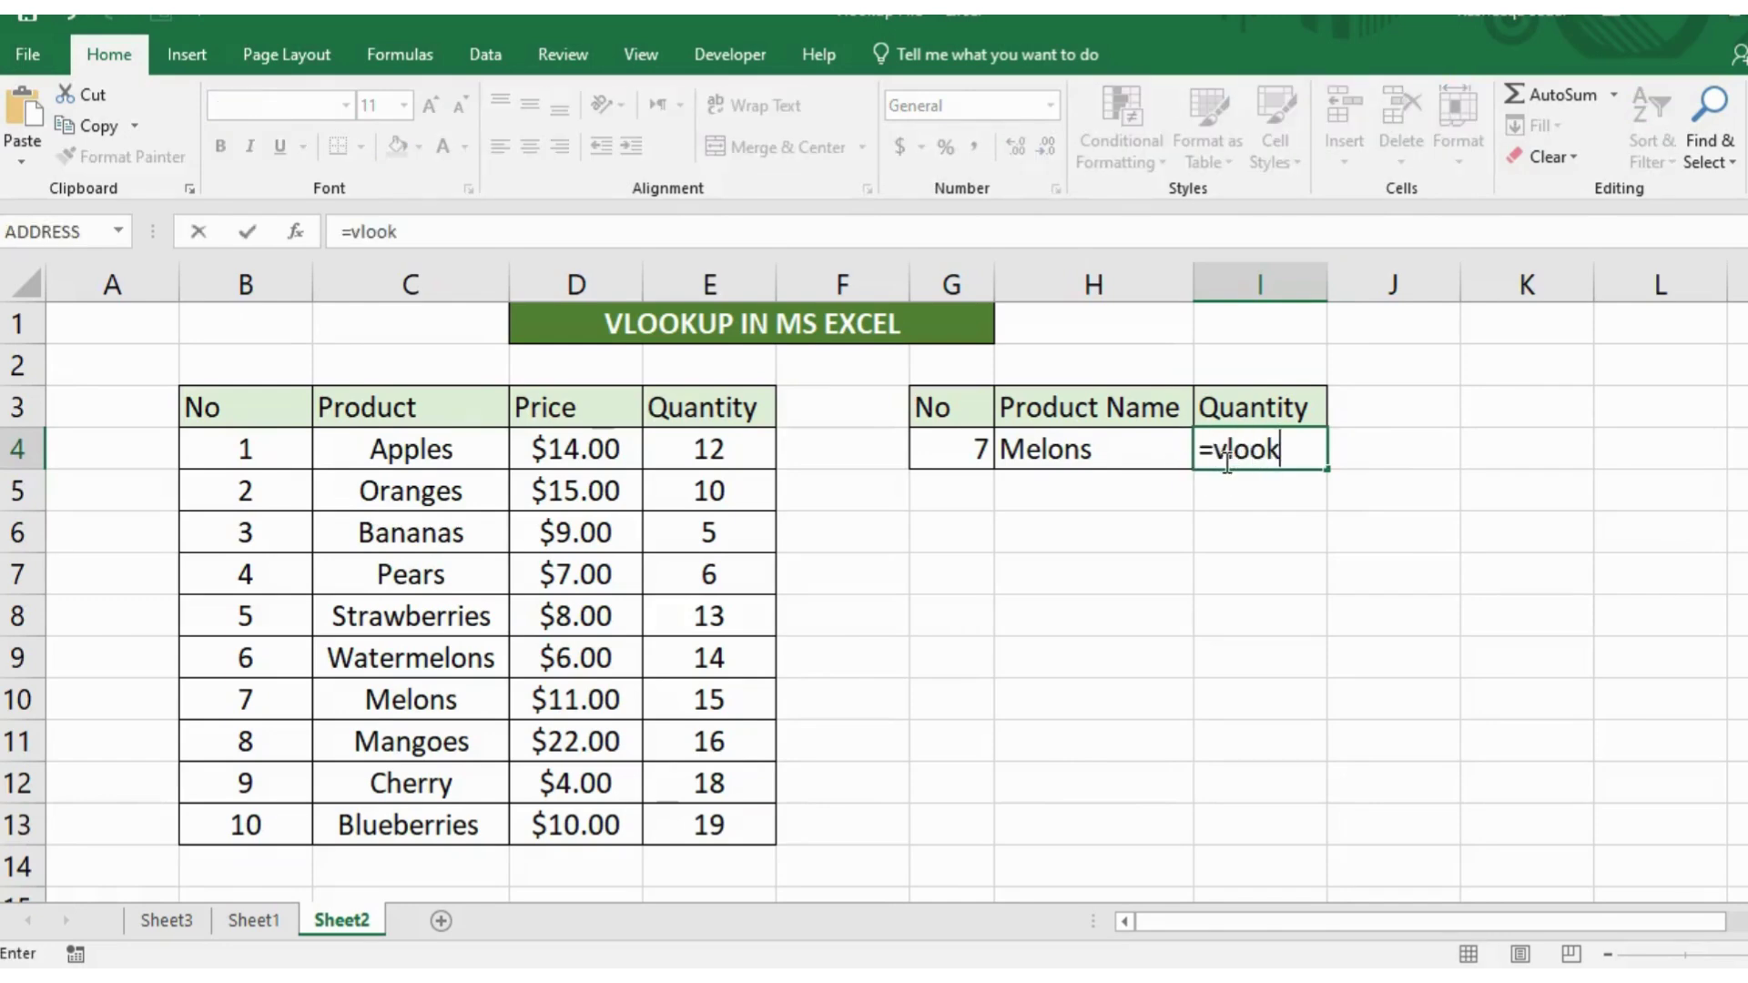
text(up()
click(974, 465)
text(,)
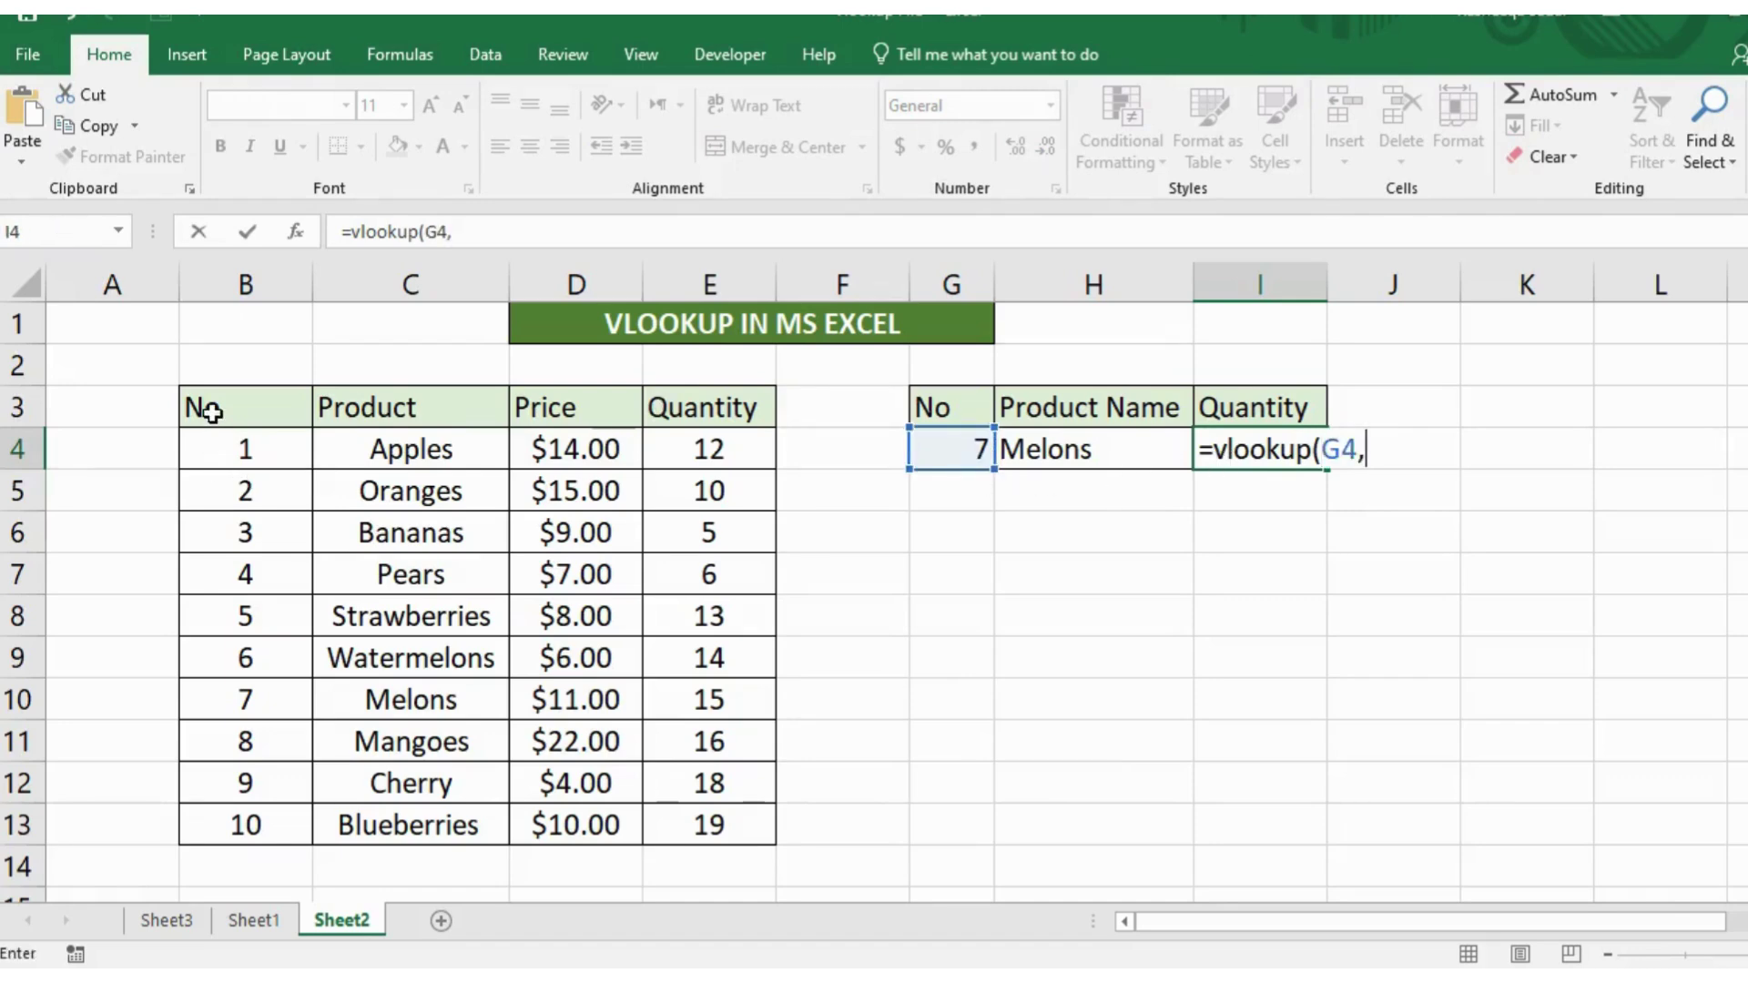
mouse_move(202, 407)
mouse_down()
mouse_move(638, 697)
mouse_move(710, 836)
mouse_up()
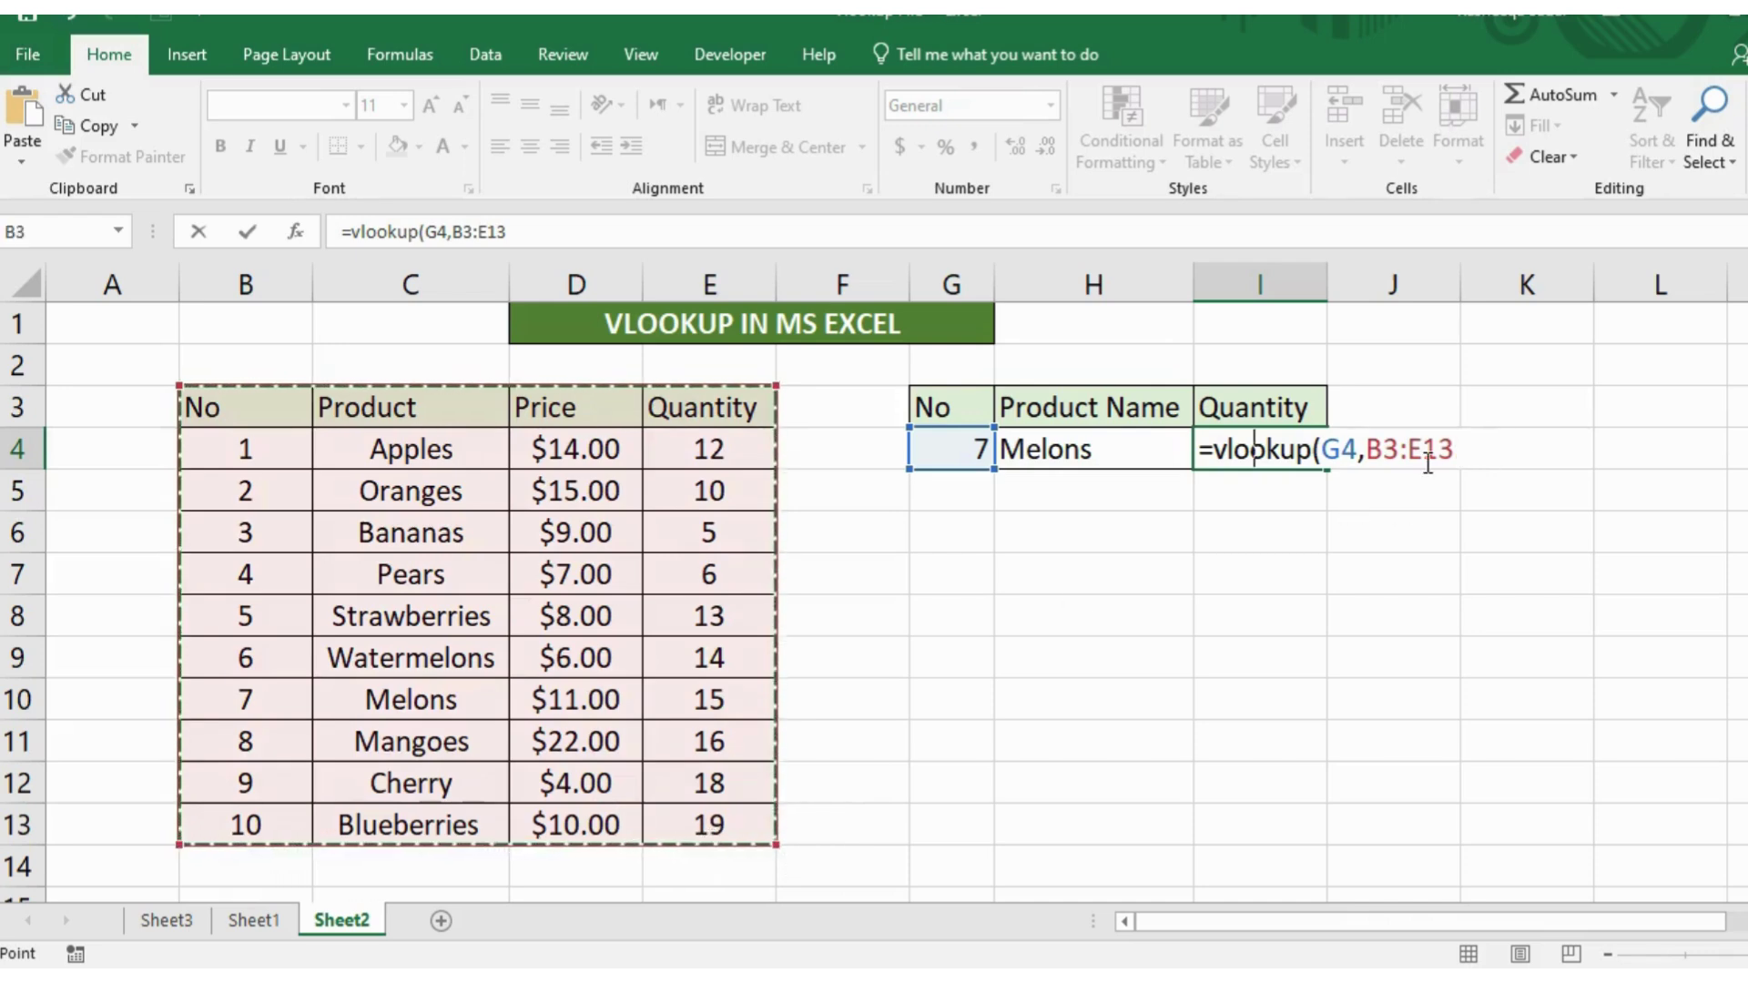
text(,)
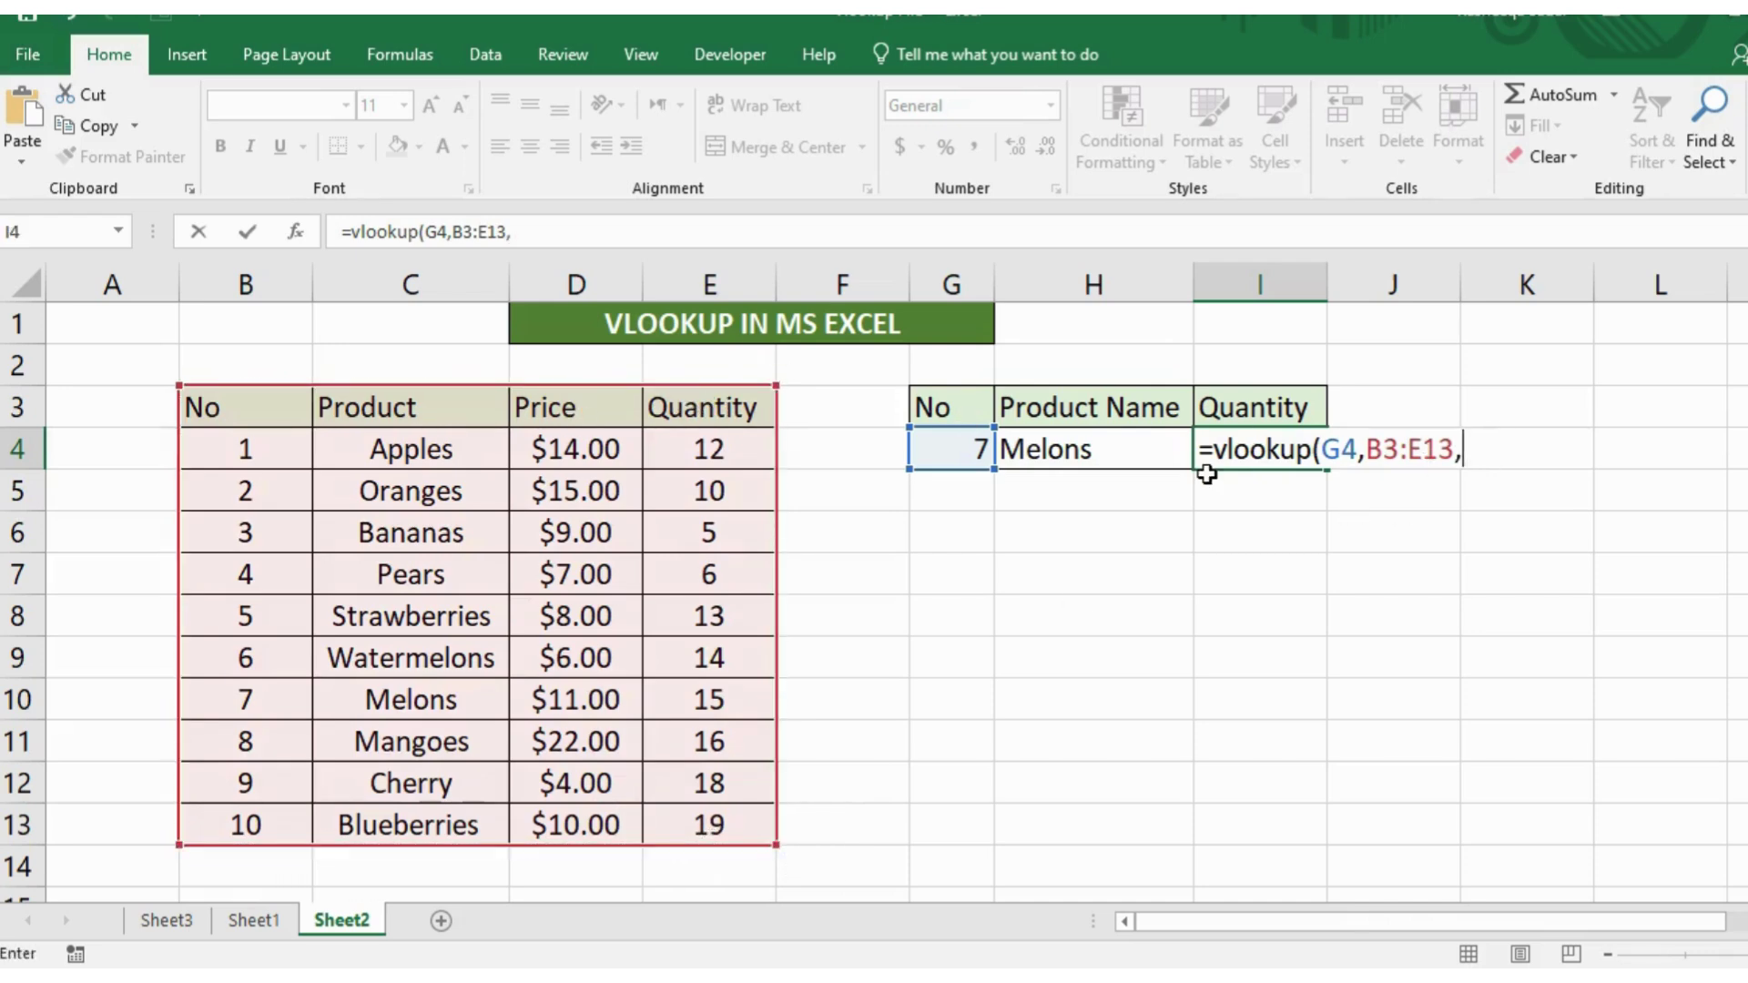
text(4,false)
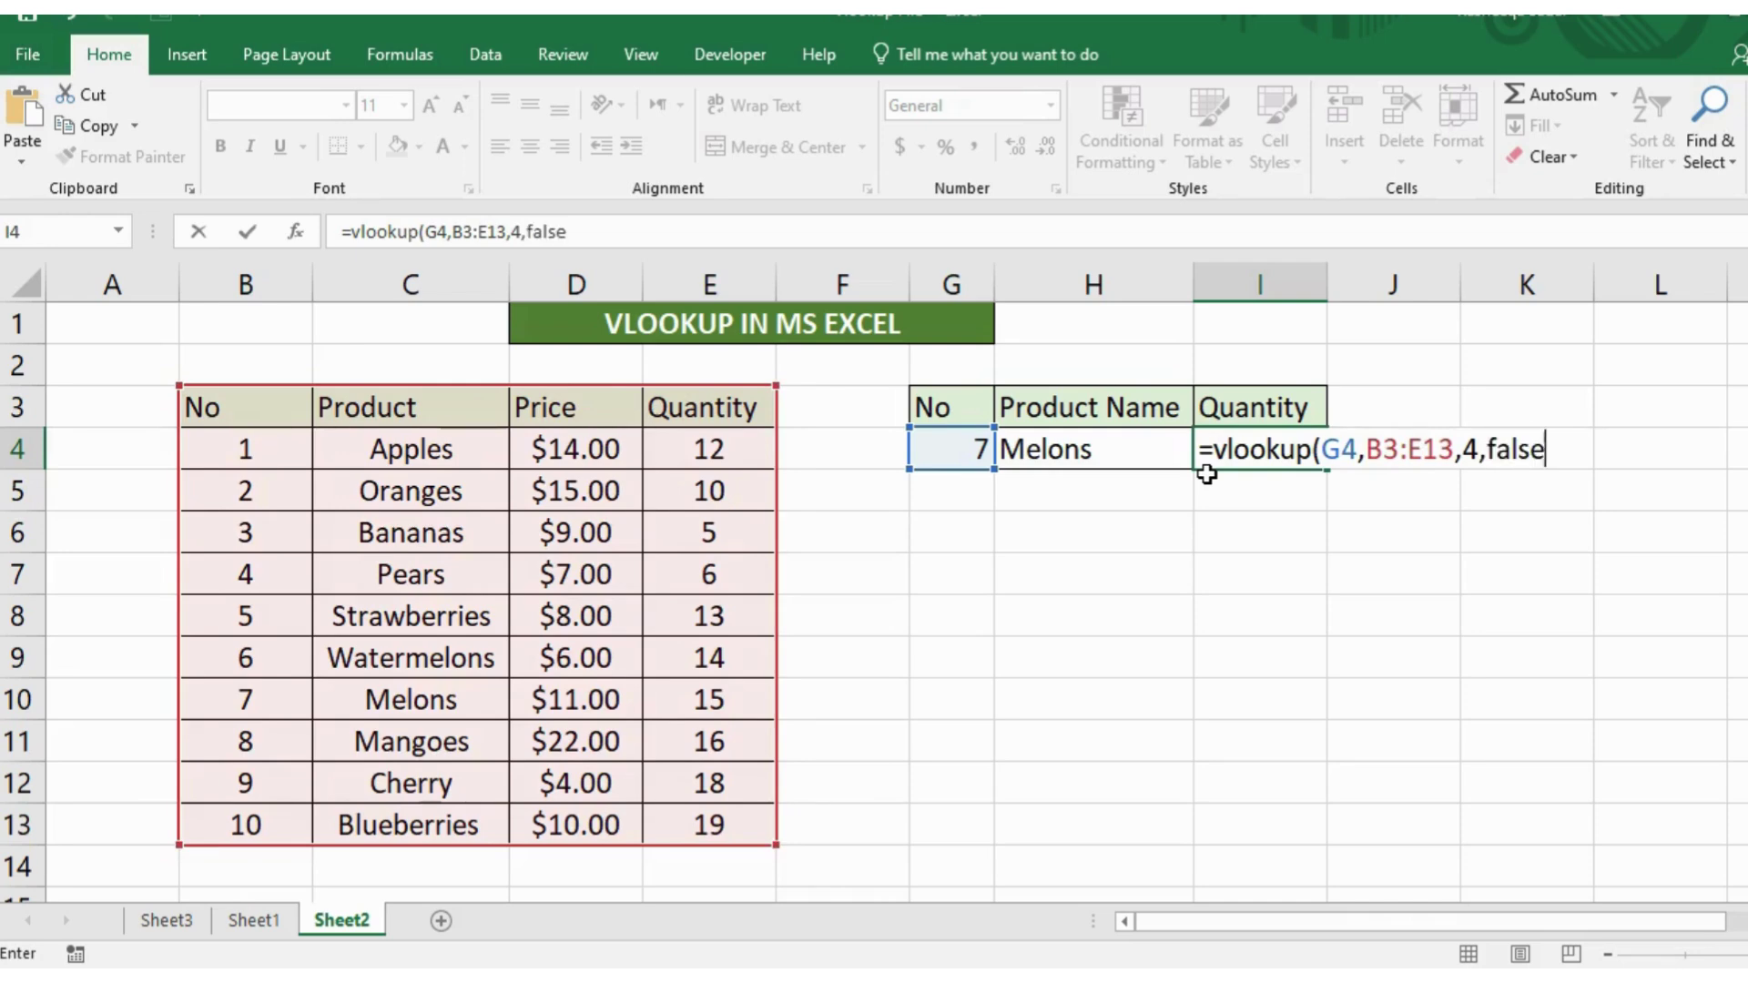
text())
key(Return)
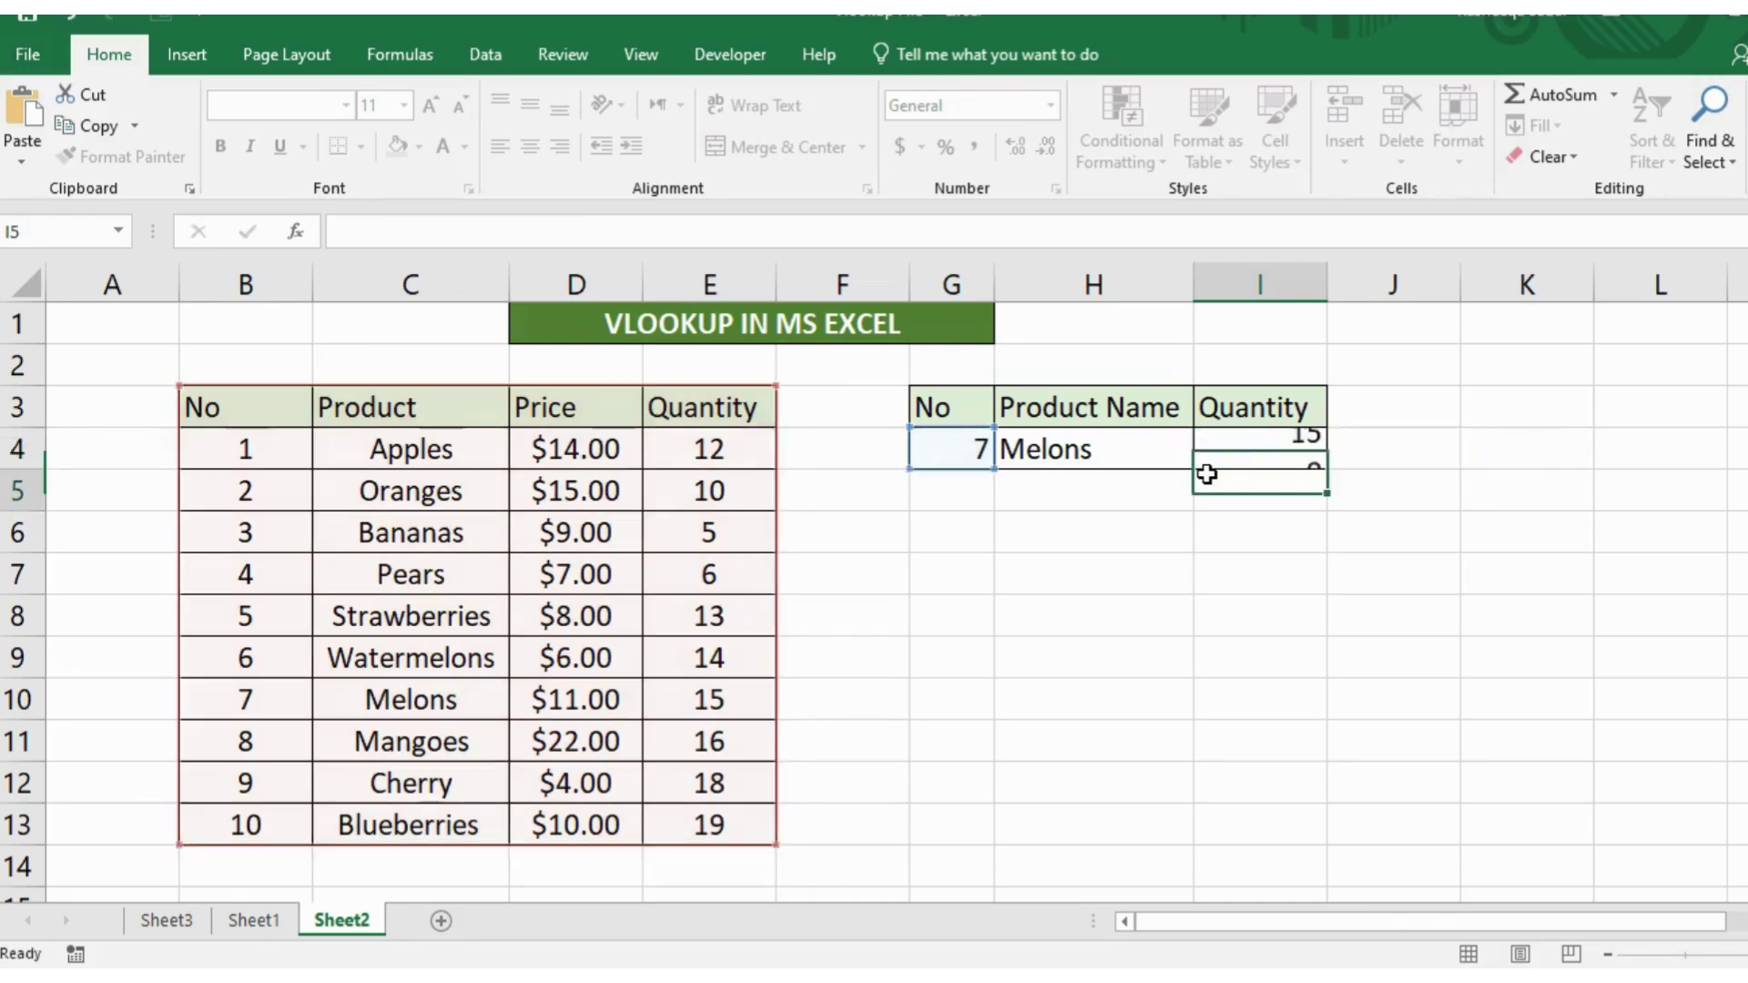
click(716, 698)
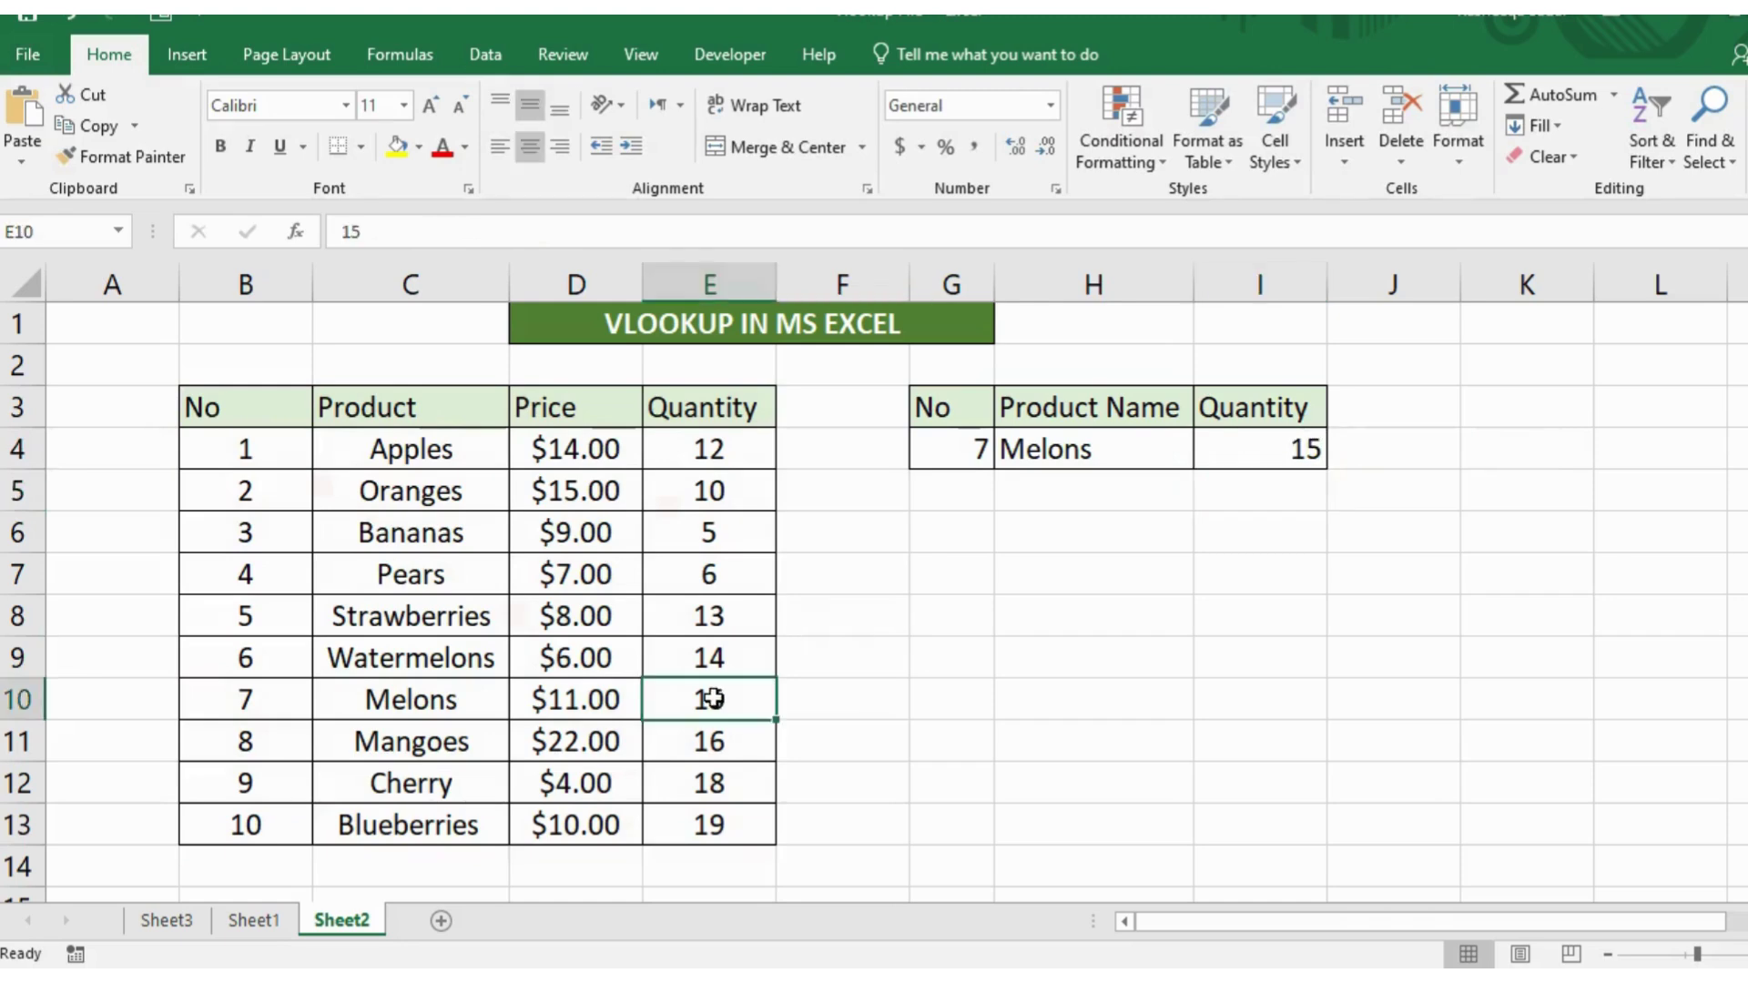